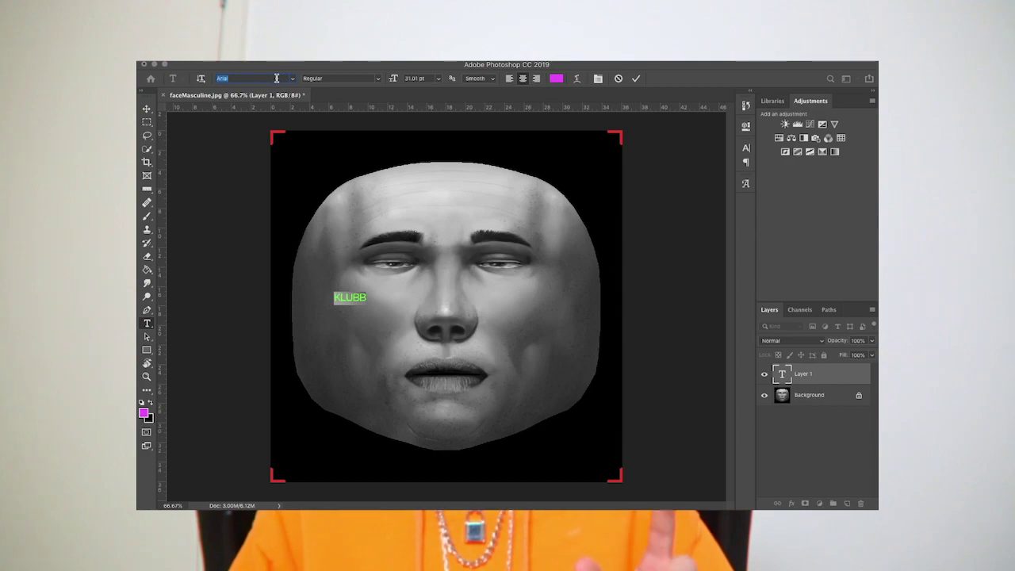
Step: Set the KLUBB text to Baskerville in near-black (0d0d0d) and start free-transforming it
{"action": "type", "text": "bask"}
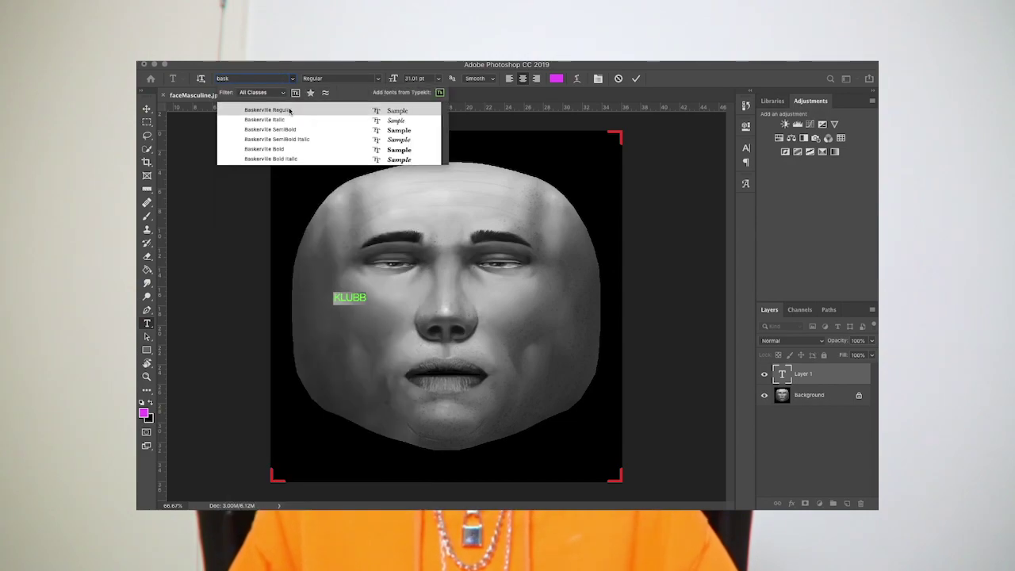
{"action": "left_click", "coordinate": [289, 114]}
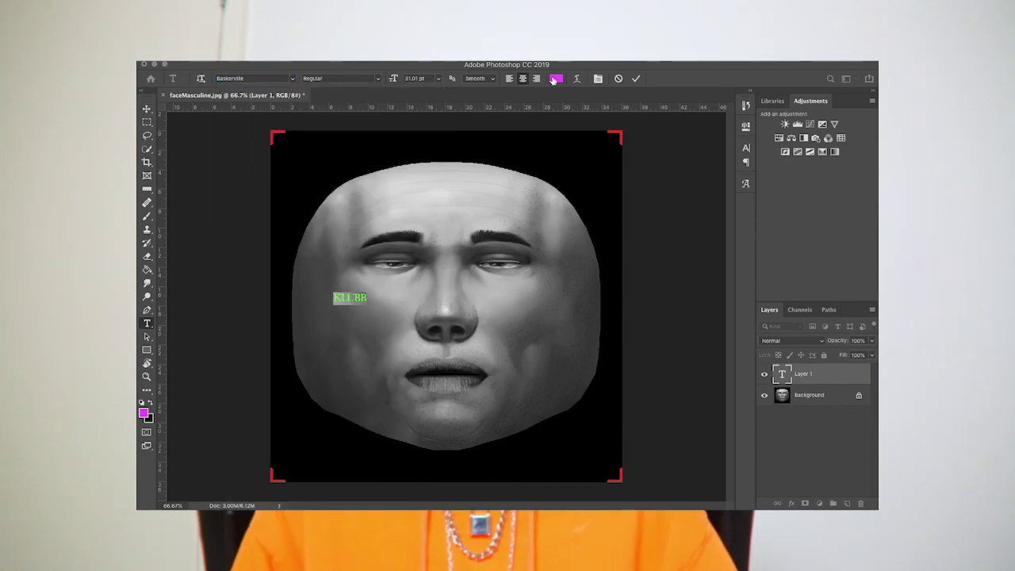
{"action": "left_click", "coordinate": [555, 78]}
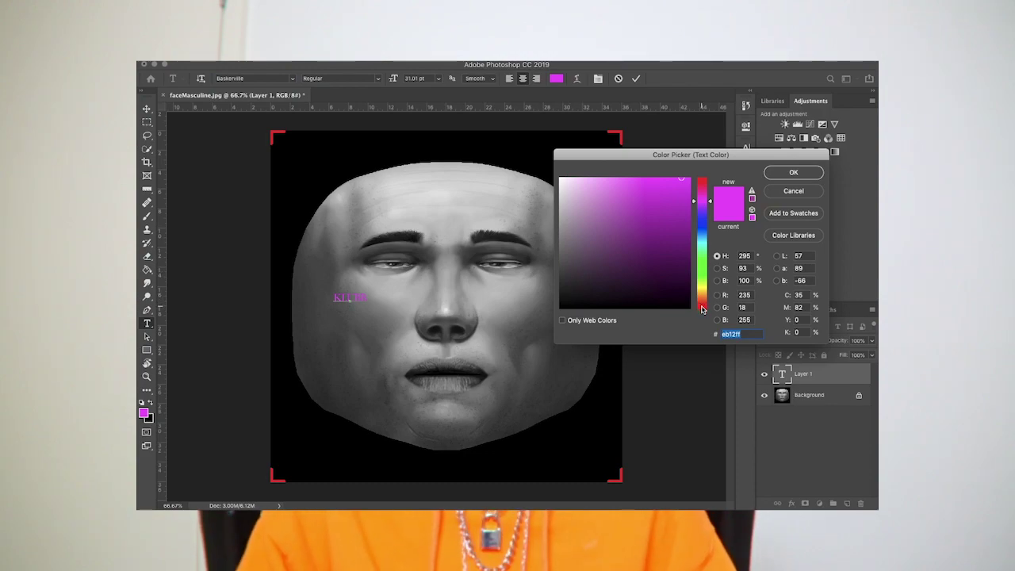
{"action": "left_click", "coordinate": [701, 307]}
{"action": "left_click", "coordinate": [560, 299]}
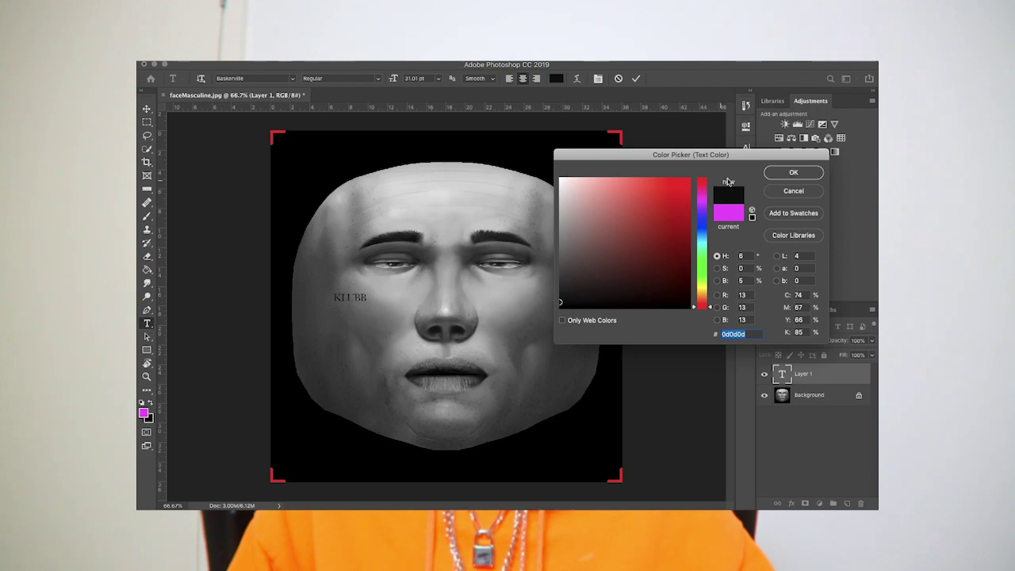
{"action": "left_click", "coordinate": [787, 172]}
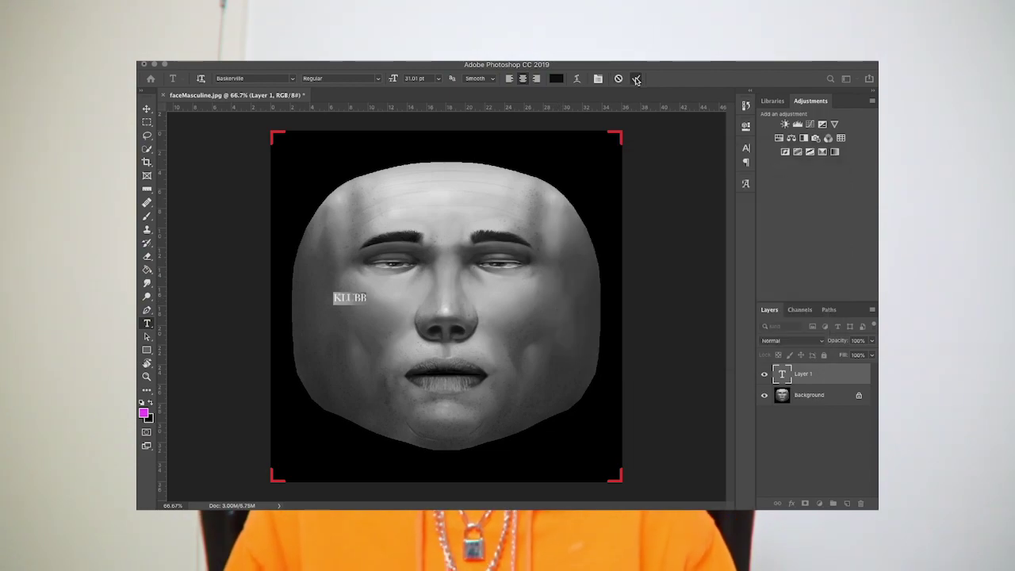
{"action": "key", "text": "ctrl+t"}
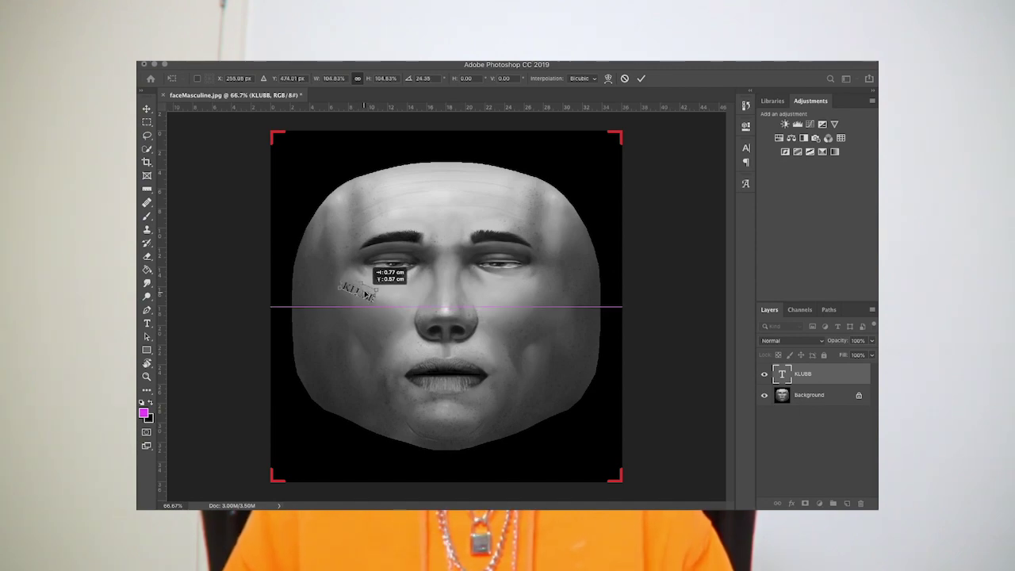
Step: Commit the tilted KLUBB text, then paint and tidy a small teardrop under the eye on a new layer
{"action": "key", "text": "Return"}
{"action": "key", "text": "b"}
{"action": "key", "text": "ctrl+shift+alt+n"}
{"action": "key", "text": "x"}
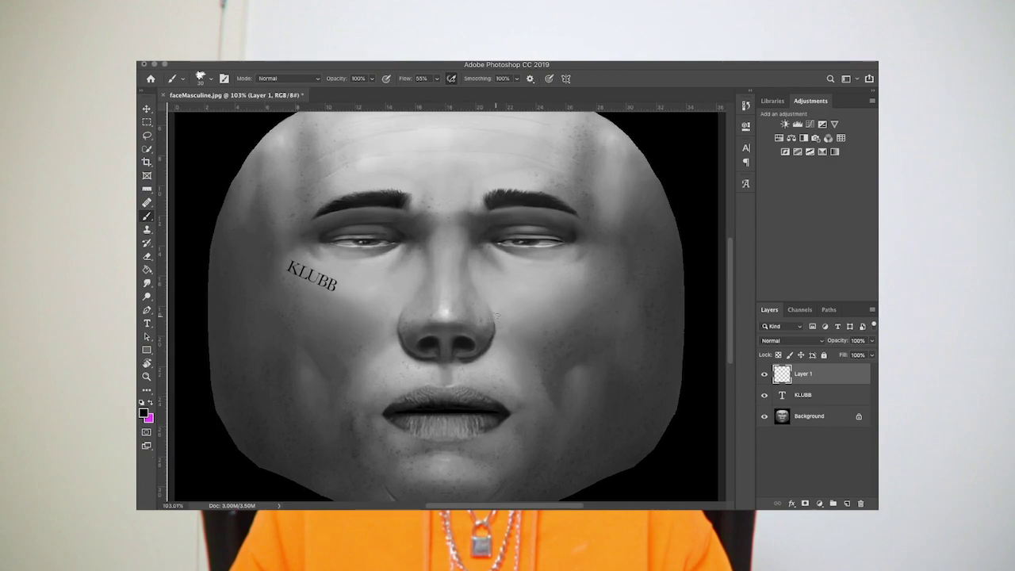
{"action": "key", "text": "ctrl+plus"}
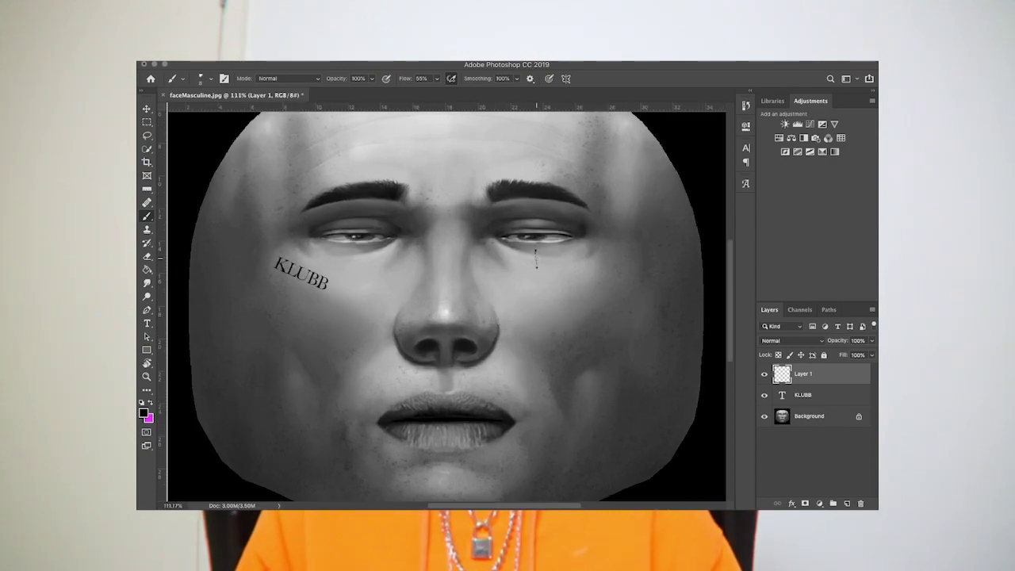
{"action": "scroll", "coordinate": [538, 277], "scroll_direction": "up", "scroll_amount": 5, "text": "alt"}
{"action": "key", "text": "e"}
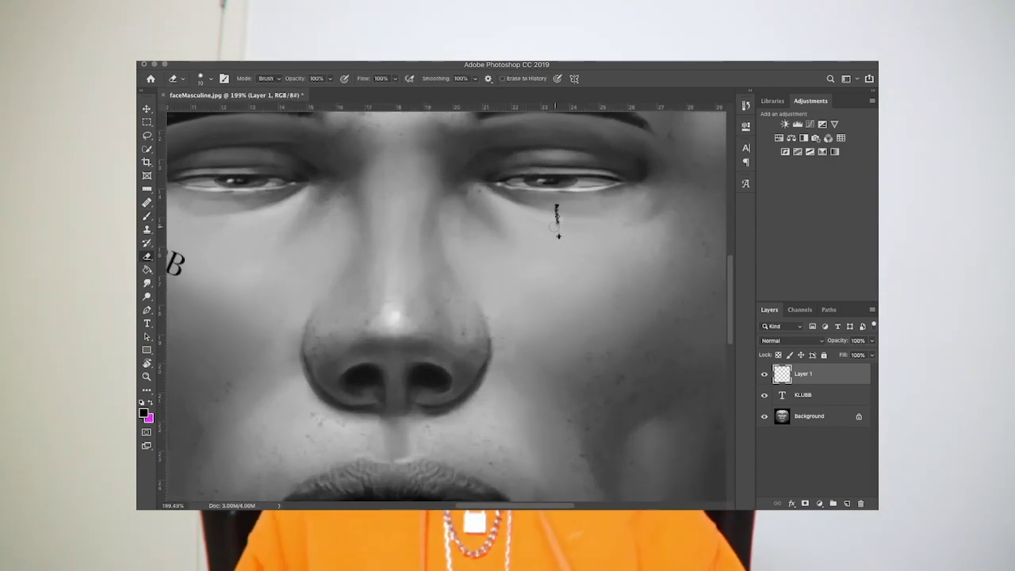
{"action": "scroll", "coordinate": [558, 235], "scroll_direction": "down", "scroll_amount": 8, "text": "alt"}
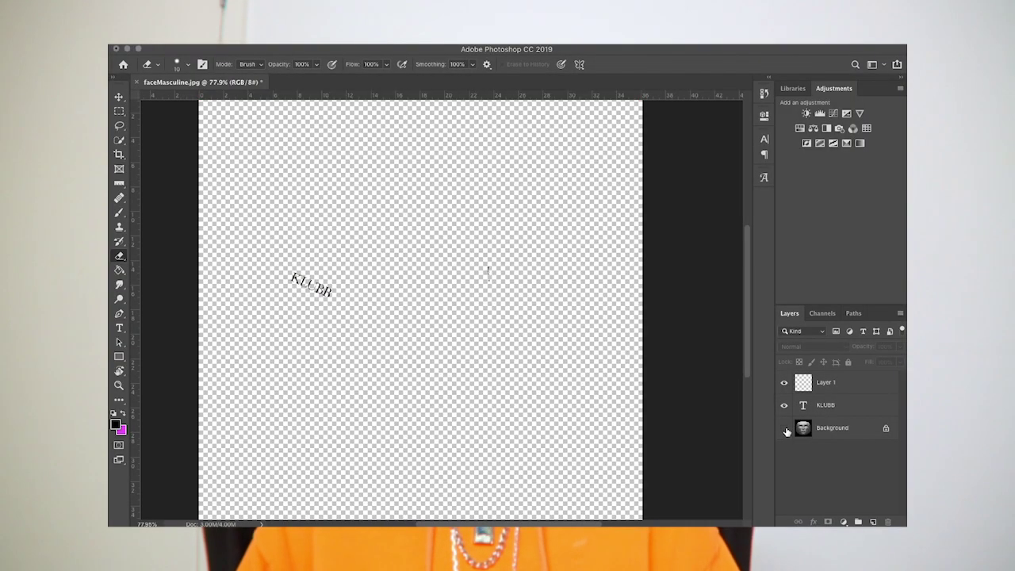
Step: Hide the face background and save the tattoo artwork as a PNG in the Textures folder
{"action": "left_click", "coordinate": [764, 416]}
{"action": "left_click", "coordinate": [784, 428]}
{"action": "left_click", "coordinate": [218, 38]}
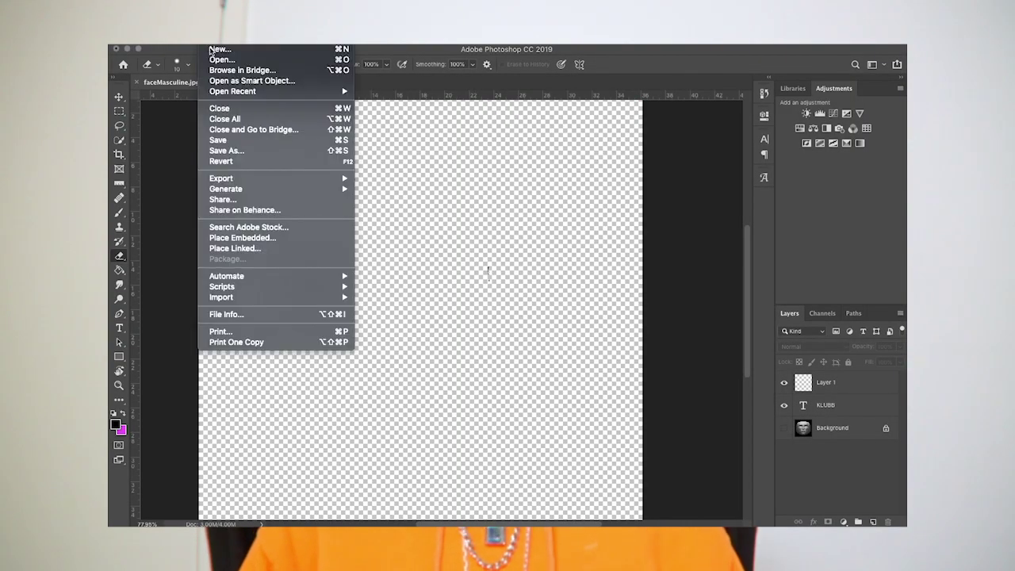
{"action": "left_click", "coordinate": [226, 148]}
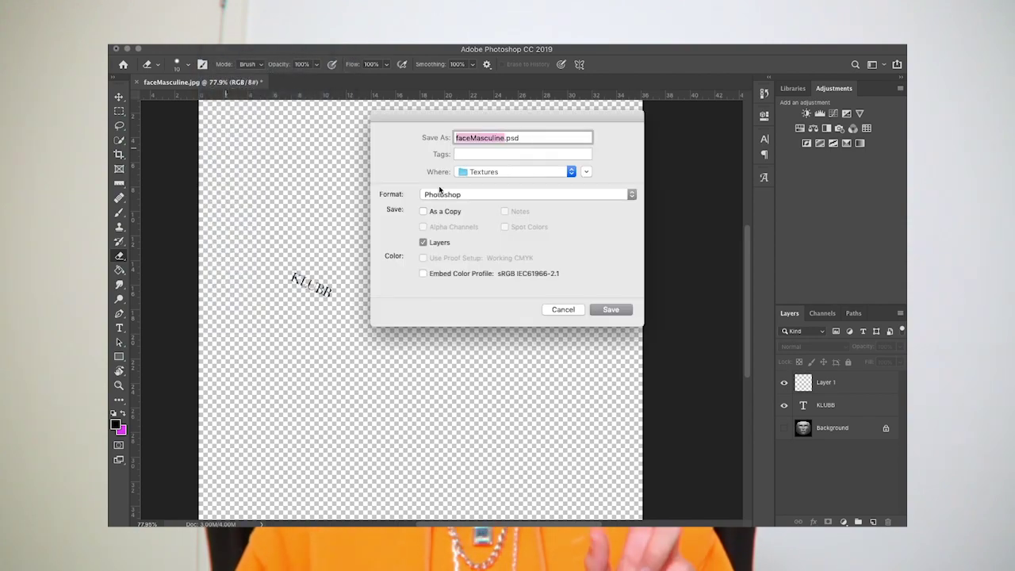
{"action": "left_click", "coordinate": [516, 193]}
{"action": "left_click", "coordinate": [442, 342]}
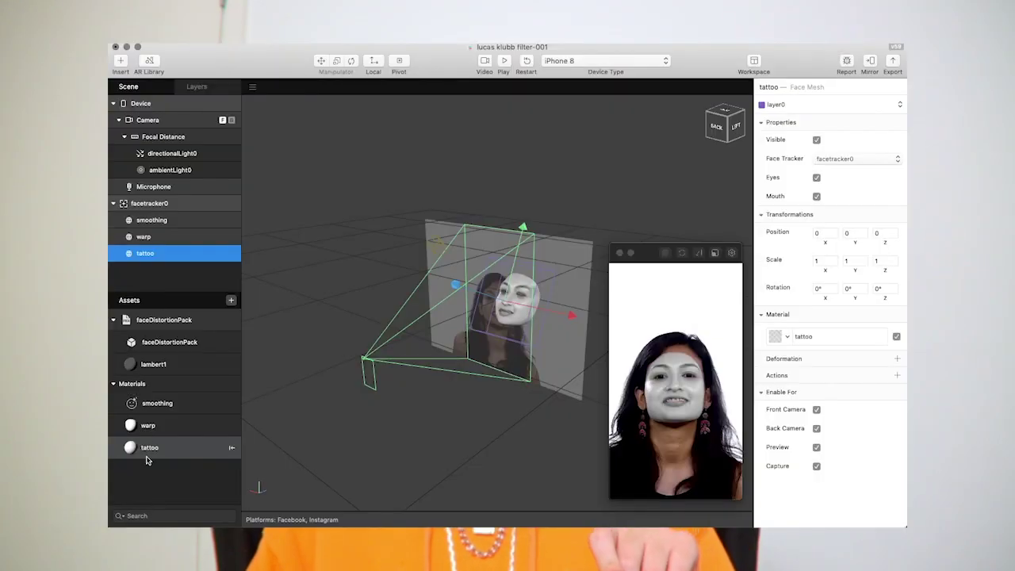
Step: Give the tattoo material the tatoos texture at 84% opacity while the preview plays
{"action": "left_click", "coordinate": [148, 449]}
{"action": "left_click", "coordinate": [852, 161]}
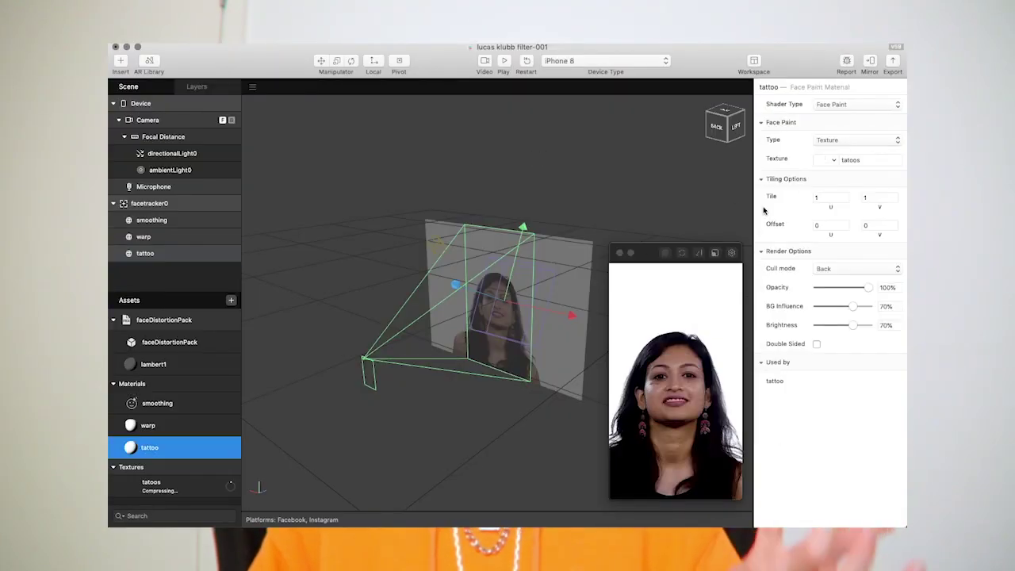
{"action": "left_click", "coordinate": [509, 71]}
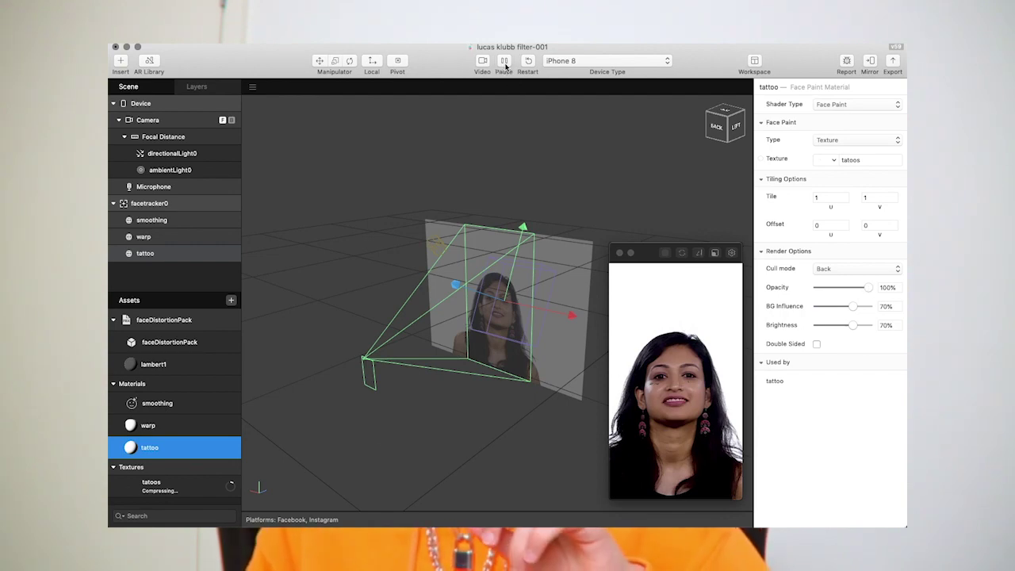
{"action": "mouse_move", "coordinate": [868, 287]}
{"action": "left_mouse_down"}
{"action": "mouse_move", "coordinate": [850, 288]}
{"action": "mouse_move", "coordinate": [858, 292]}
{"action": "left_mouse_up"}
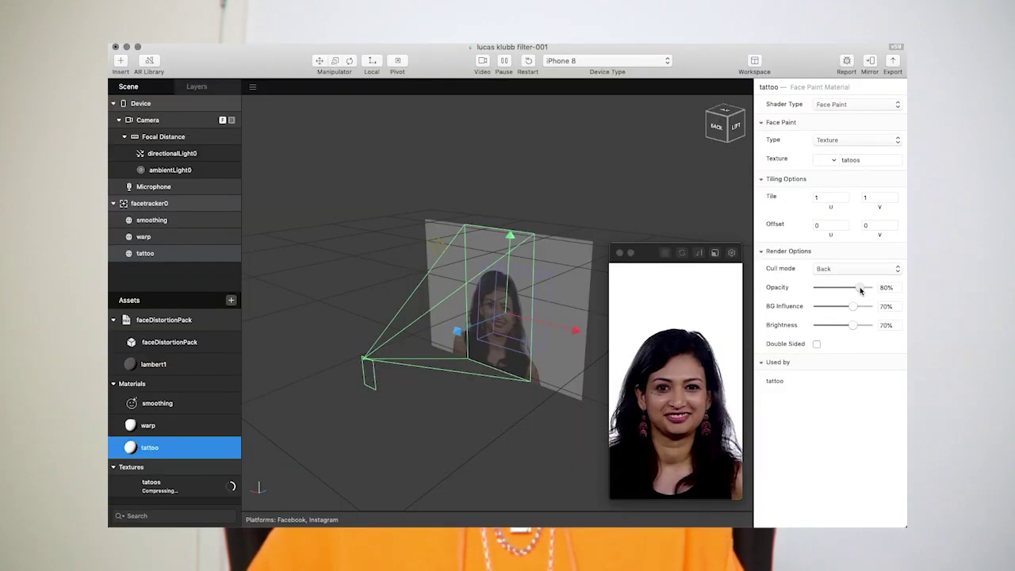
{"action": "left_click_drag", "start_coordinate": [859, 289], "coordinate": [860, 288]}
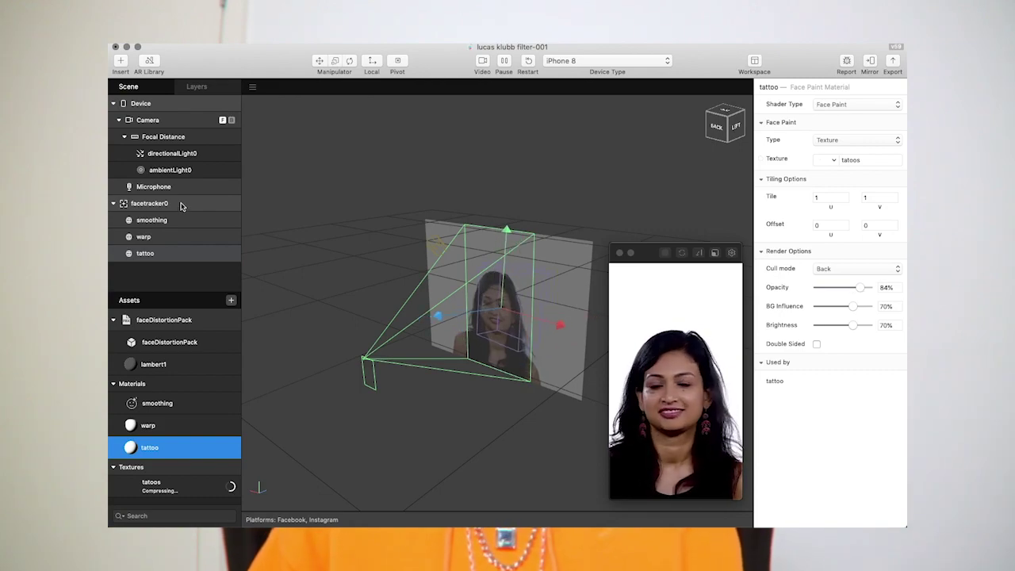
Step: Add a face mesh under facetracker0 with a newly created defaultMaterial0 material
{"action": "right_click", "coordinate": [180, 206]}
{"action": "mouse_move", "coordinate": [214, 208]}
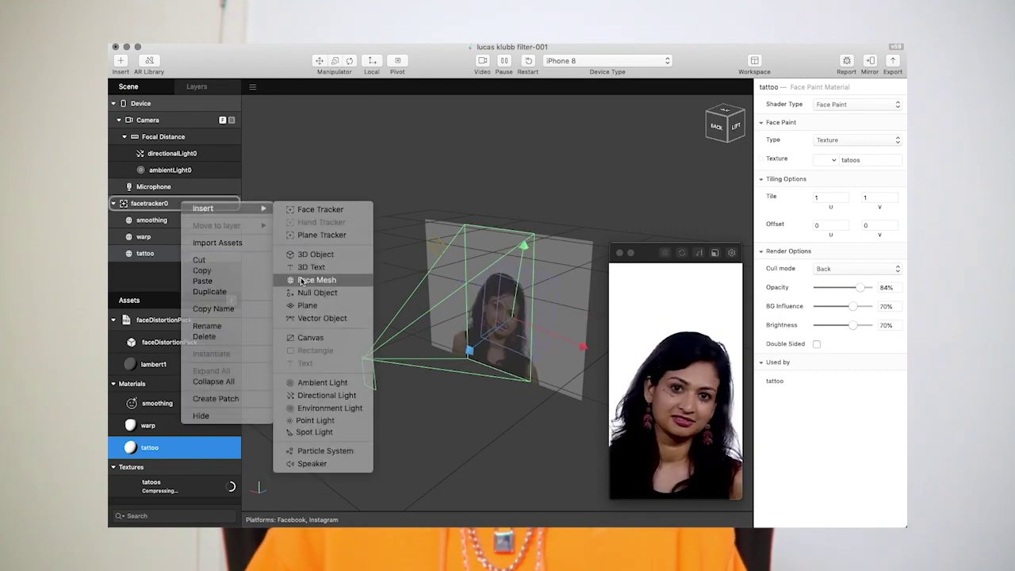
{"action": "left_click", "coordinate": [301, 280]}
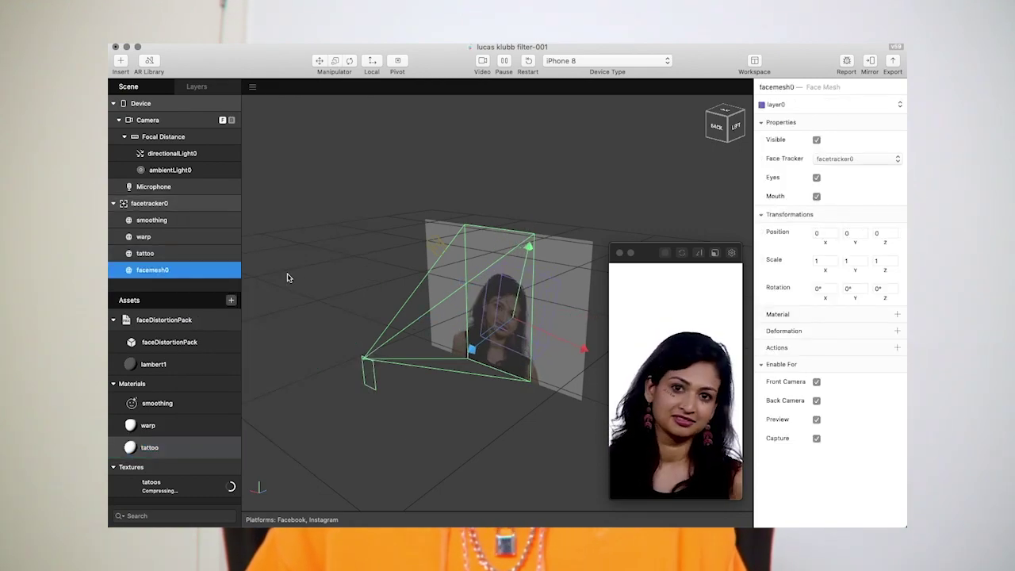
{"action": "left_click", "coordinate": [896, 315]}
{"action": "left_click", "coordinate": [840, 380]}
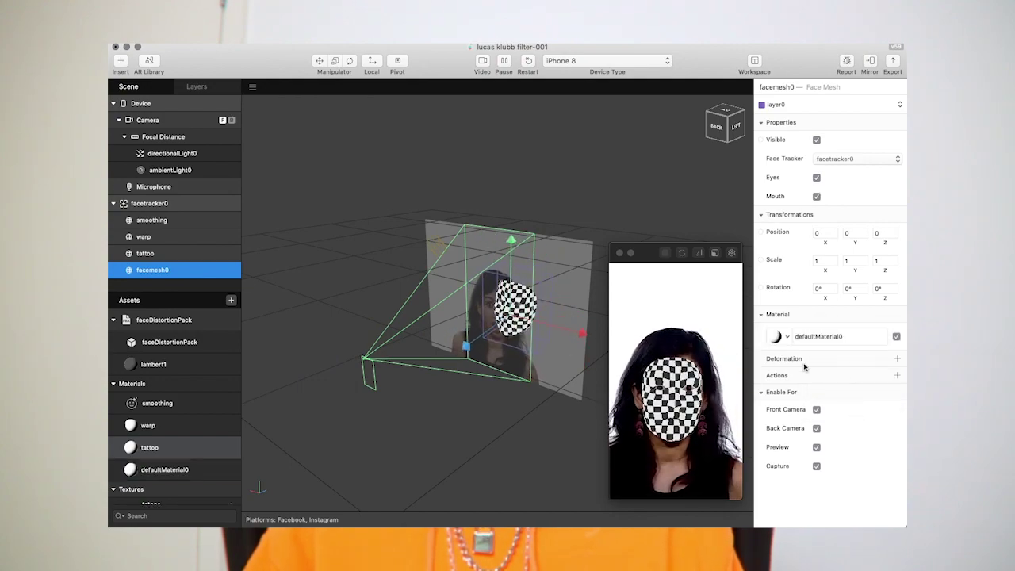
Step: Rename the face mesh facemesh0 to glow and select its new default material
{"action": "left_click", "coordinate": [211, 469]}
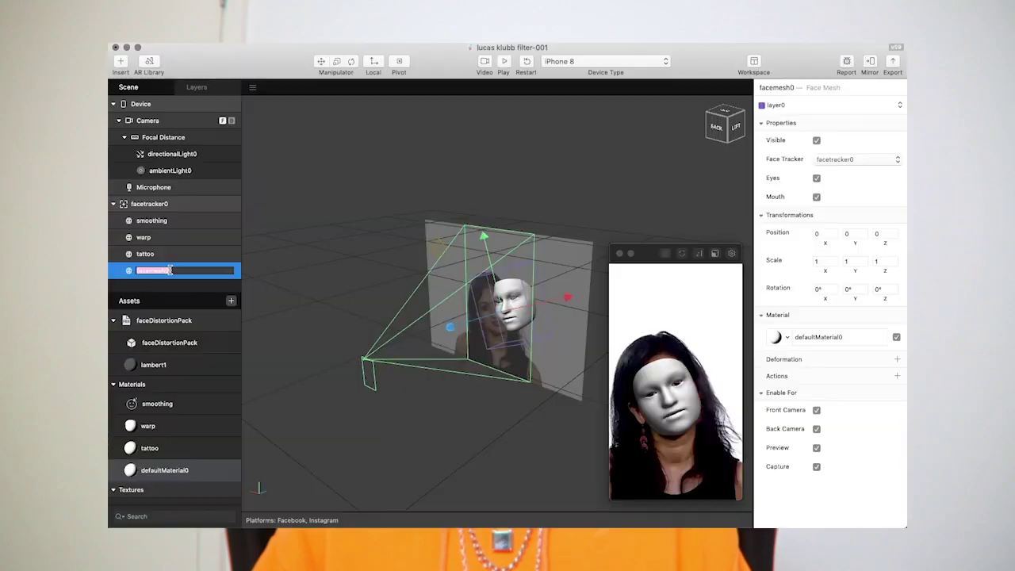
{"action": "right_click", "coordinate": [141, 277]}
{"action": "left_click", "coordinate": [156, 269]}
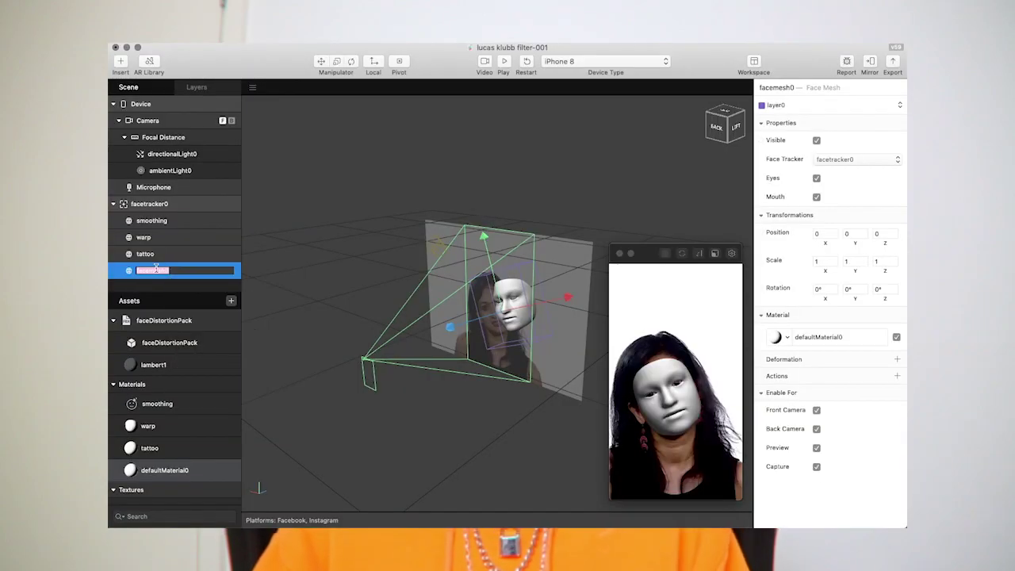
{"action": "left_click", "coordinate": [164, 470]}
Step: Rename the material to glow, make it Physically-Based and 100% metallic
{"action": "right_click", "coordinate": [170, 470]}
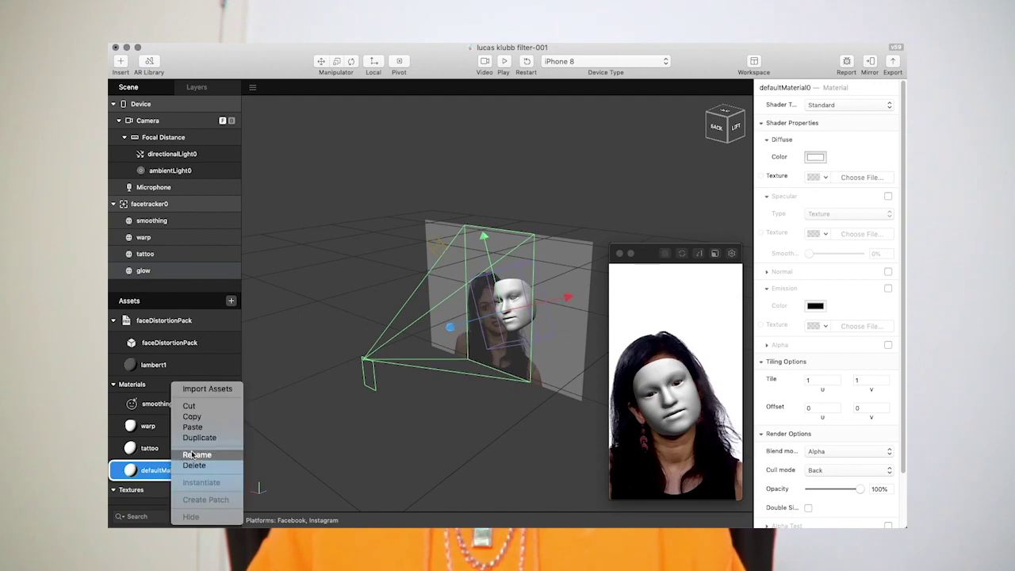
{"action": "left_click", "coordinate": [194, 455]}
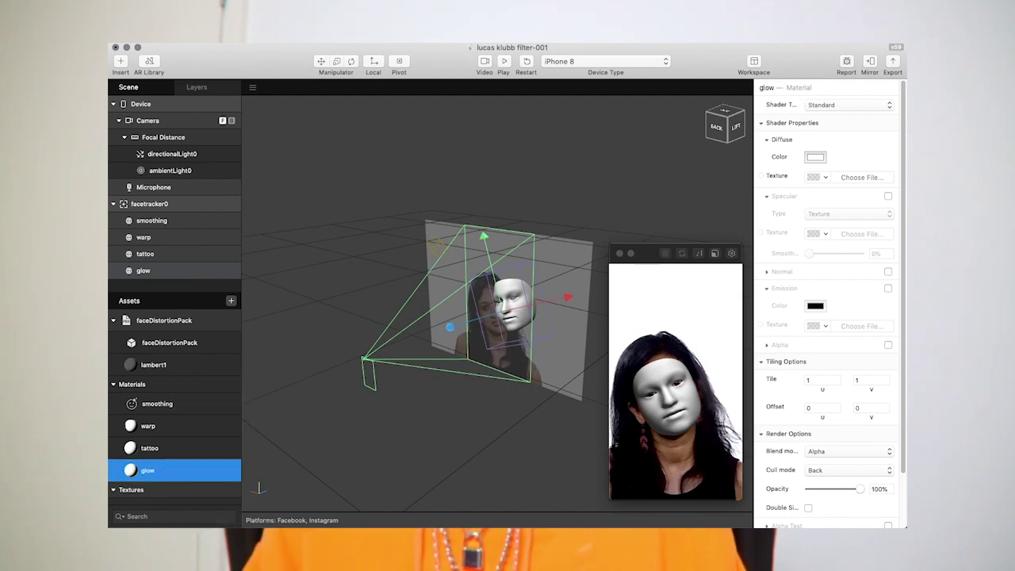
{"action": "left_click", "coordinate": [832, 107]}
{"action": "left_click", "coordinate": [833, 115]}
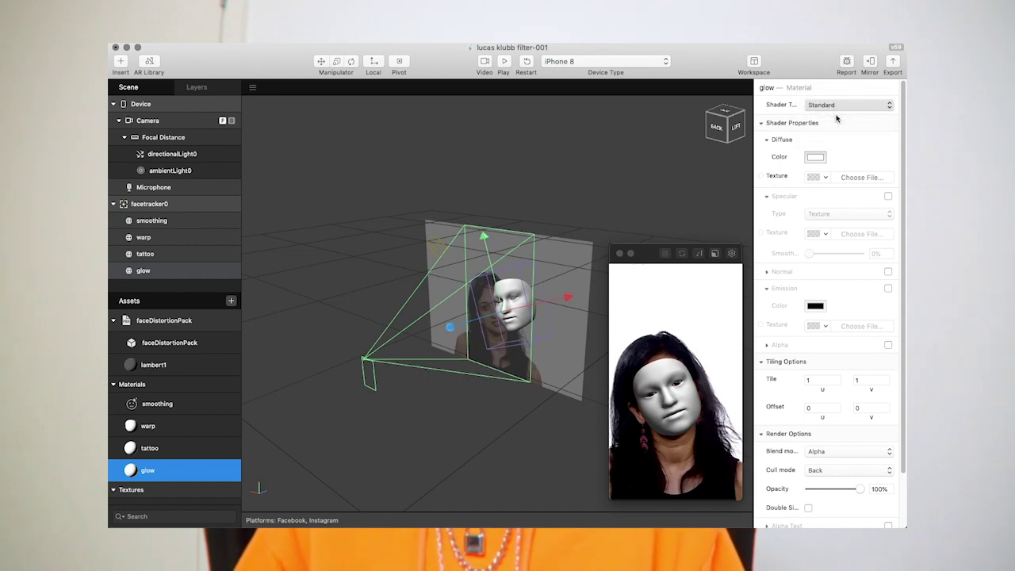
{"action": "left_click_drag", "start_coordinate": [864, 237], "coordinate": [876, 252]}
{"action": "left_click", "coordinate": [830, 254]}
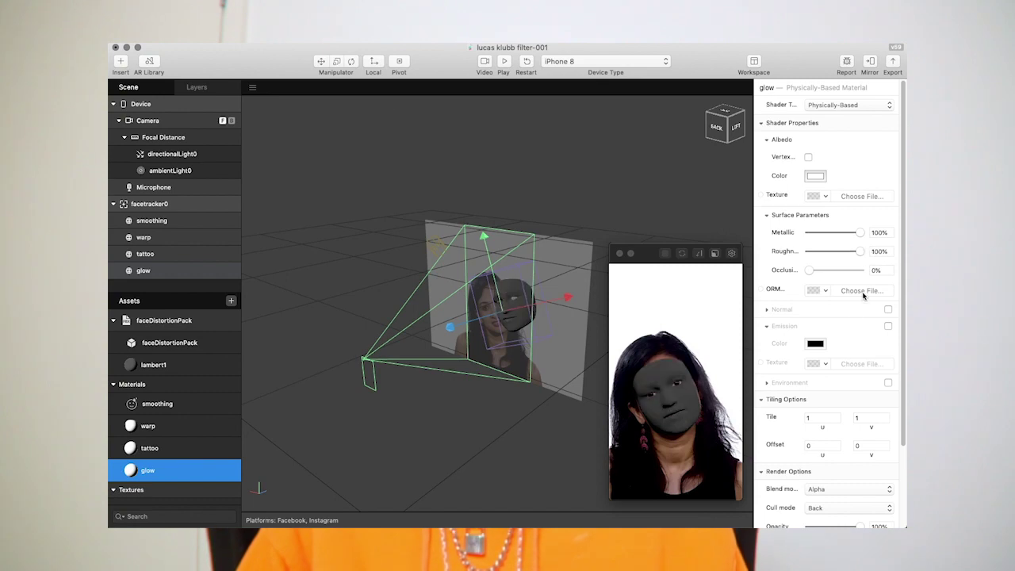
Step: Set the glow material to Add blending, about 9% roughness, and a light blue colour
{"action": "left_click", "coordinate": [817, 490]}
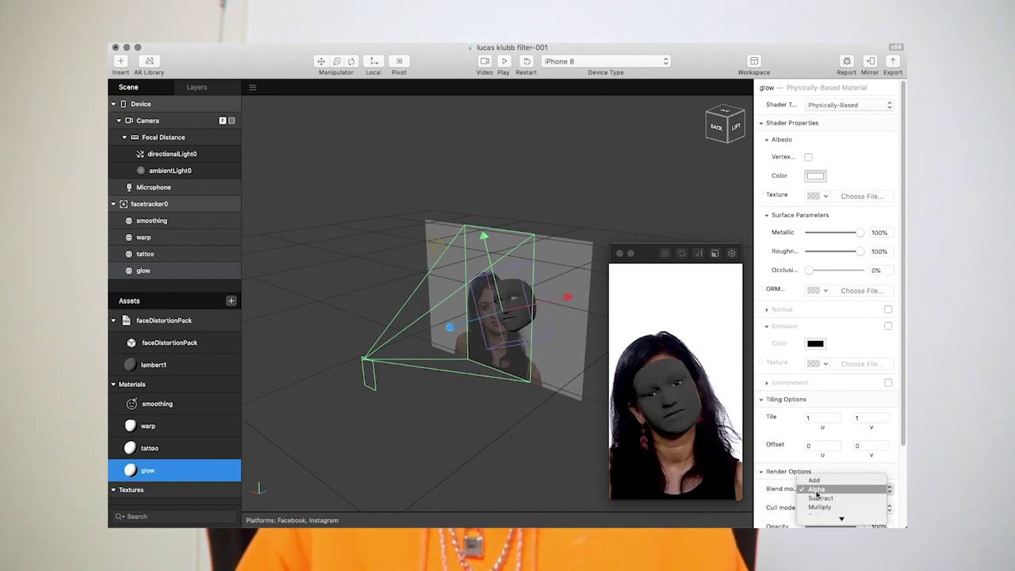
{"action": "left_click", "coordinate": [816, 481]}
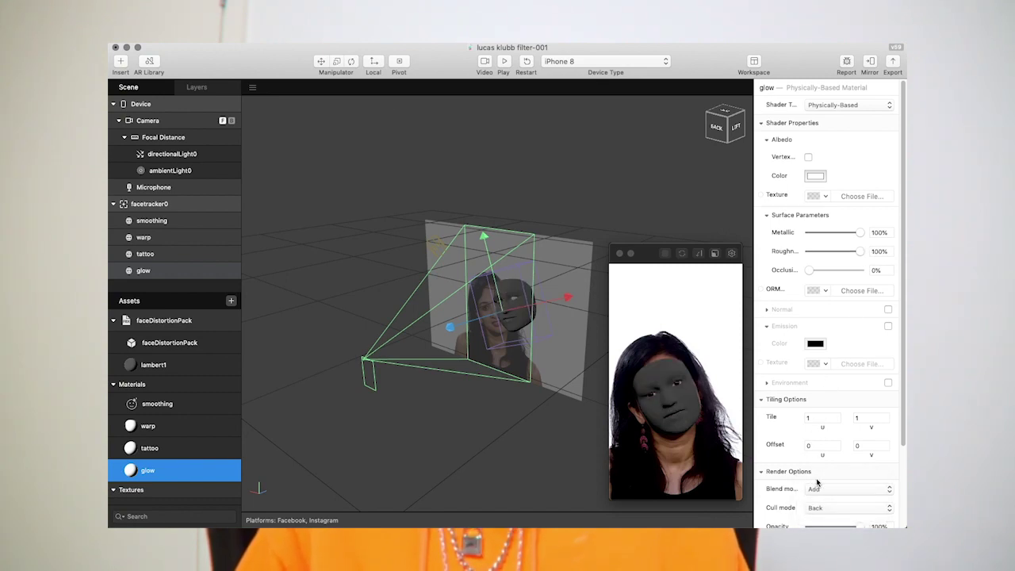
{"action": "left_click", "coordinate": [846, 251]}
{"action": "left_click", "coordinate": [830, 254]}
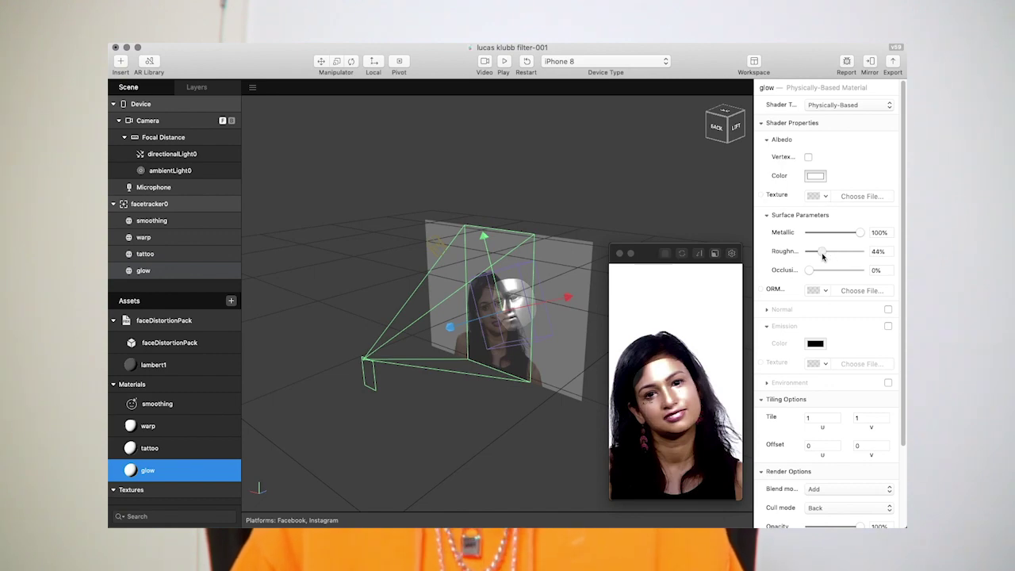
{"action": "left_click_drag", "start_coordinate": [822, 254], "coordinate": [811, 253]}
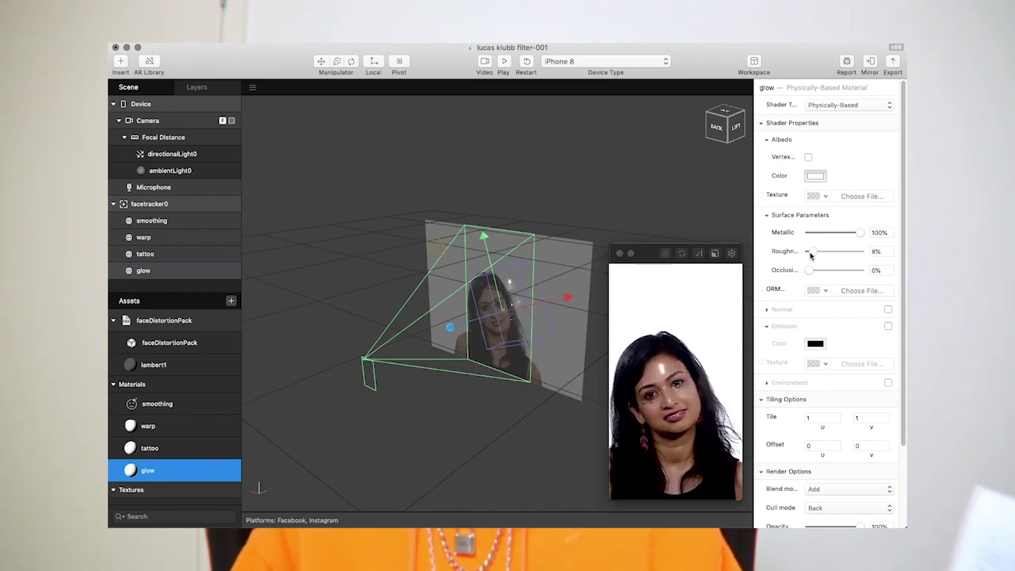
{"action": "left_click", "coordinate": [876, 252]}
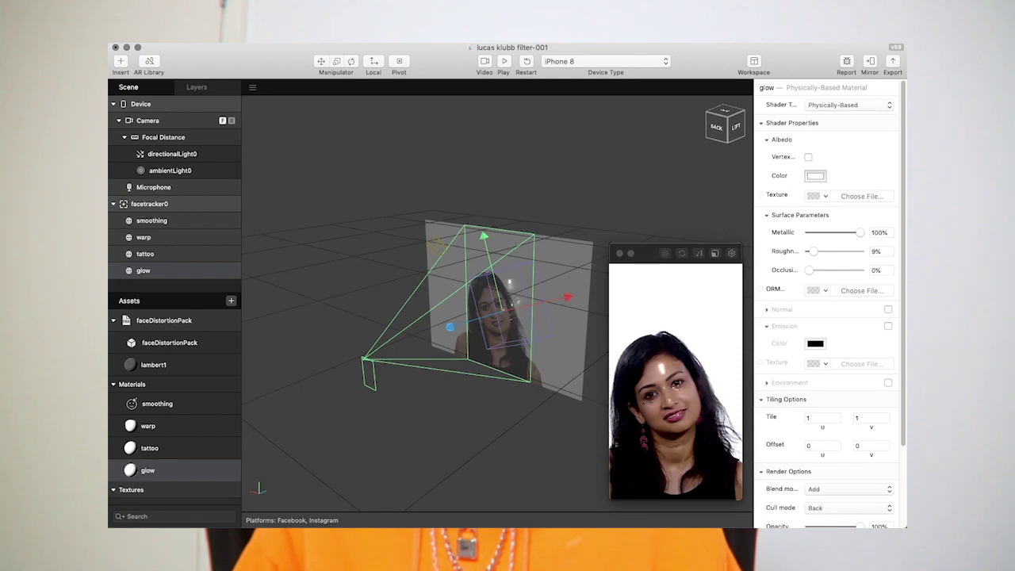
{"action": "left_click", "coordinate": [817, 177]}
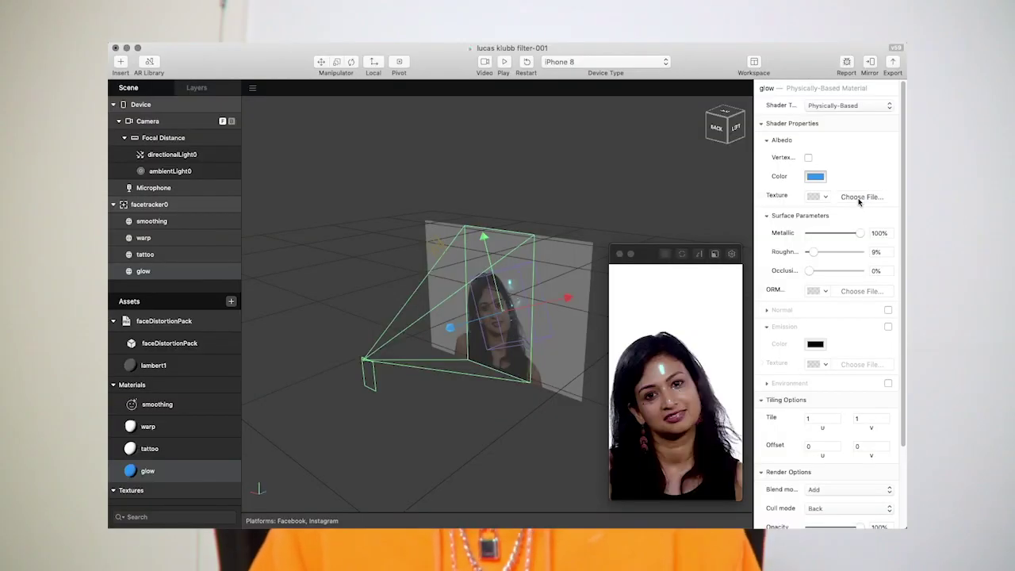
Step: Use faceMeshMask.png from referenceFace > Textures as the glow material's Albedo texture
{"action": "left_click", "coordinate": [859, 197]}
{"action": "left_click", "coordinate": [424, 138]}
{"action": "key", "text": "Down"}
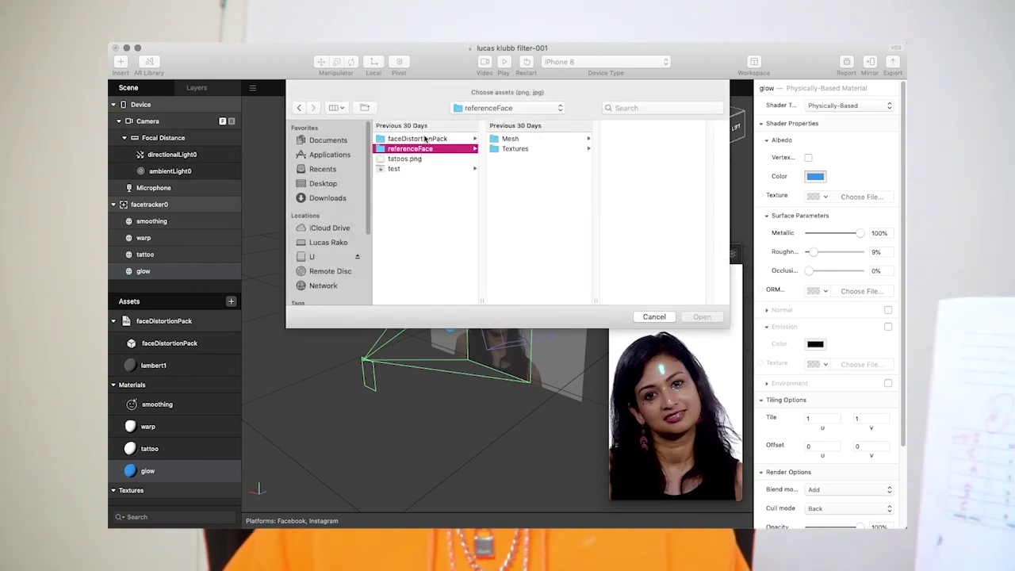
{"action": "key", "text": "Right"}
{"action": "key", "text": "Down"}
{"action": "key", "text": "Right"}
{"action": "key", "text": "Down"}
{"action": "key", "text": "Down"}
{"action": "key", "text": "Down"}
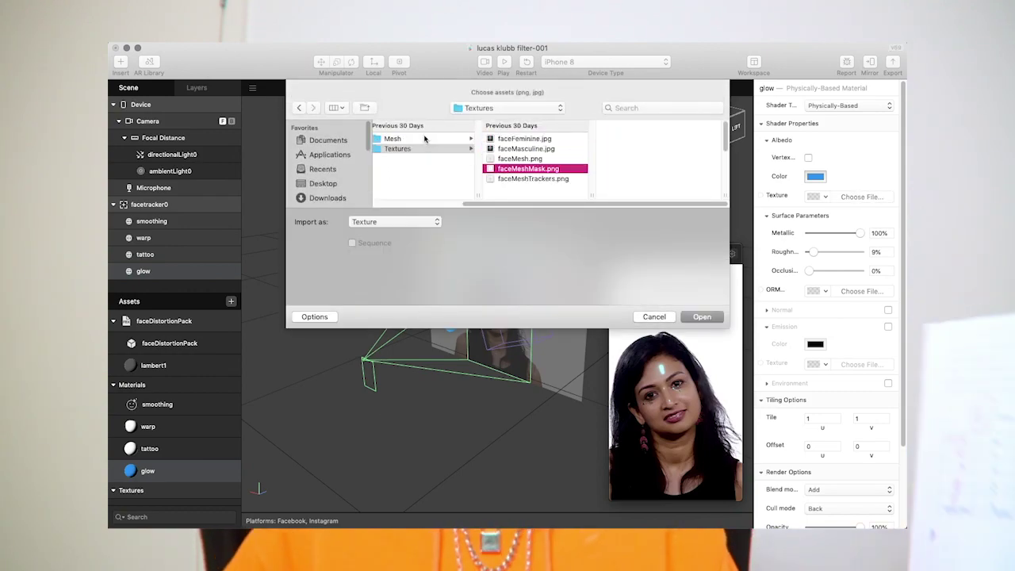
{"action": "key", "text": "Down"}
{"action": "key", "text": "Up"}
{"action": "key", "text": "space"}
{"action": "key", "text": "space"}
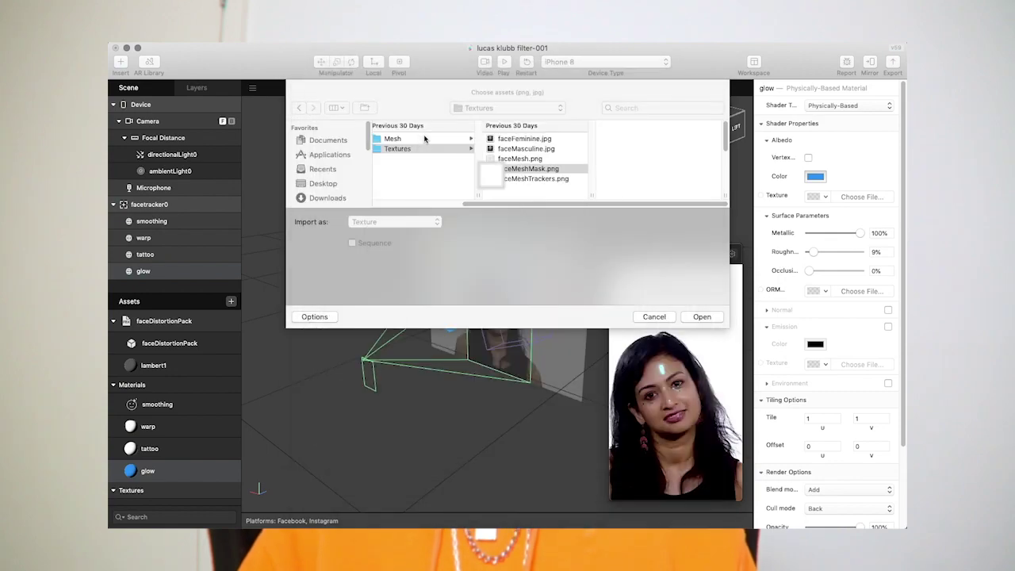
{"action": "key", "text": "Return"}
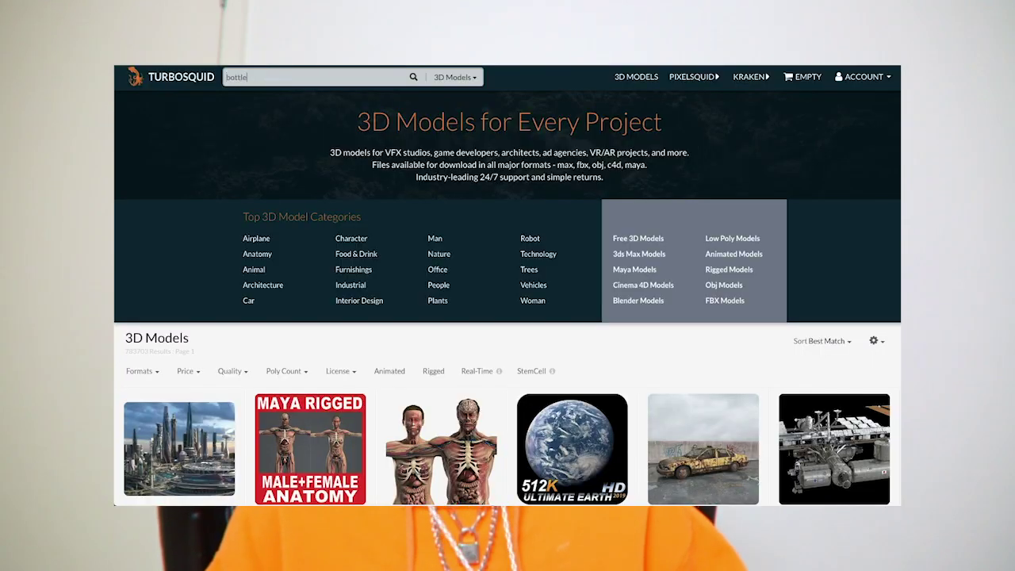
Step: Search TurboSquid for free bottle models and open the Other Product Water Bottle page
{"action": "key", "text": "Return"}
{"action": "left_click", "coordinate": [189, 166]}
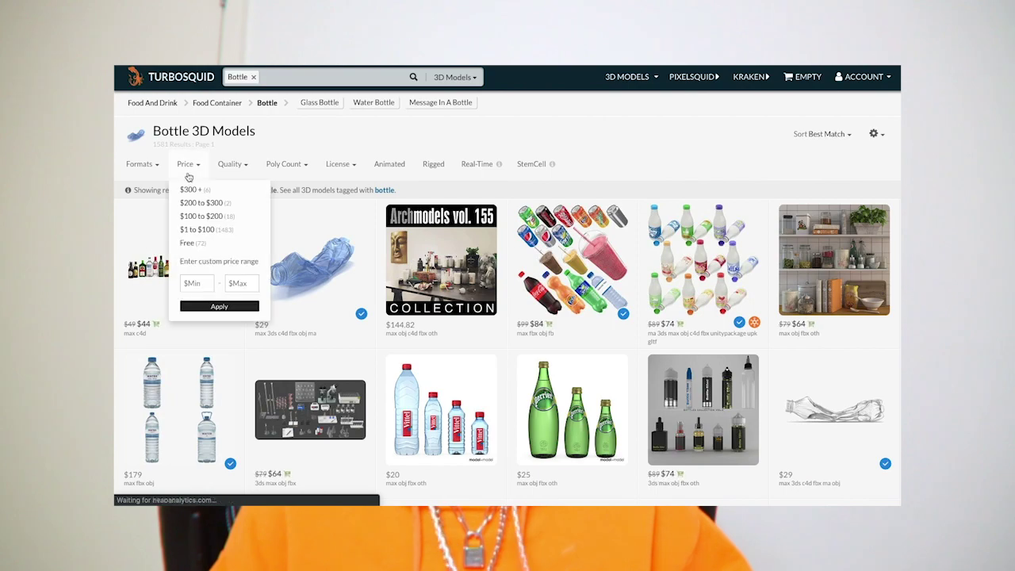
{"action": "left_click", "coordinate": [187, 244]}
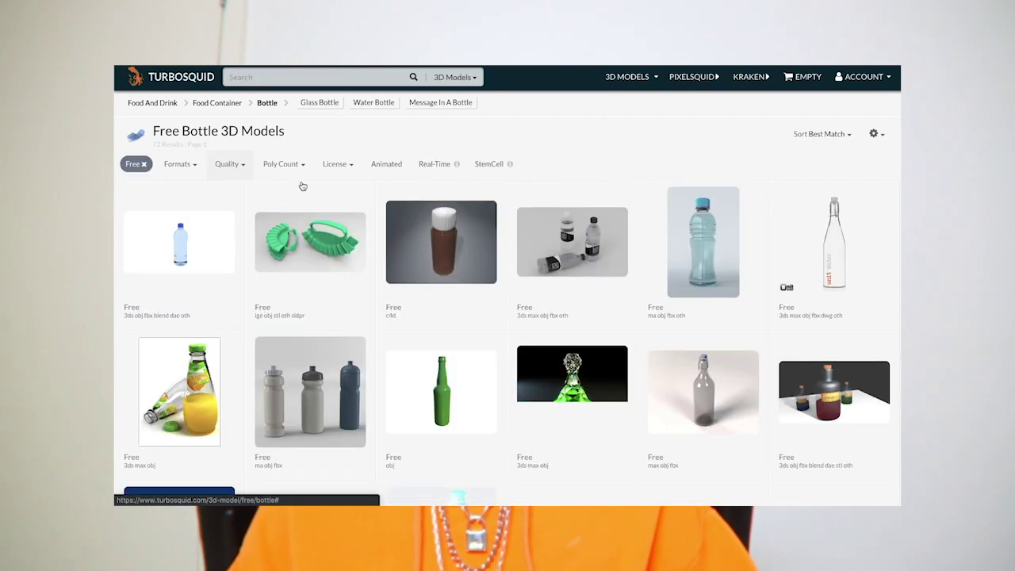
{"action": "scroll", "coordinate": [301, 185], "scroll_direction": "down", "scroll_amount": 2}
{"action": "scroll", "coordinate": [301, 184], "scroll_direction": "down", "scroll_amount": 1}
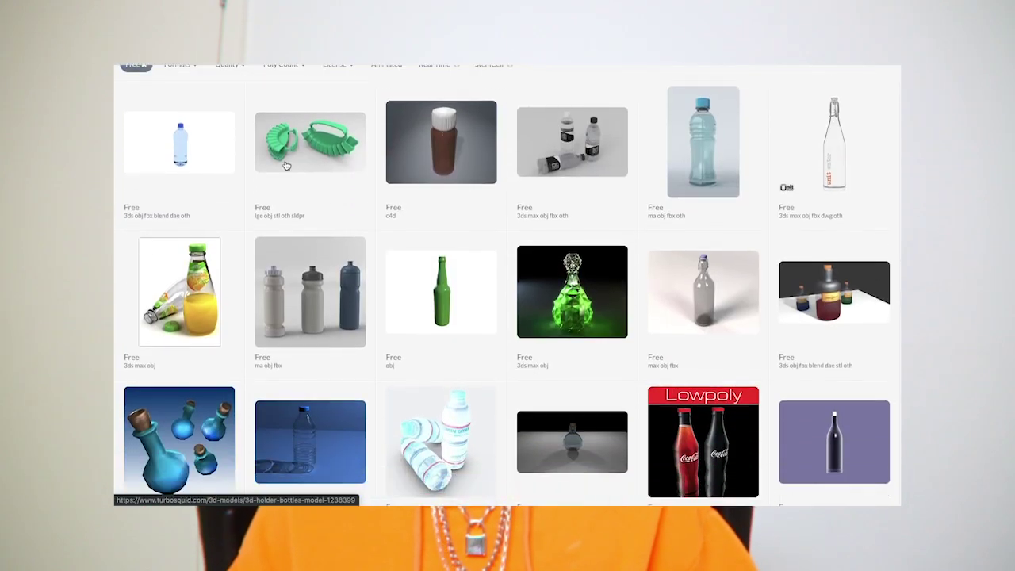
{"action": "left_click", "coordinate": [209, 139]}
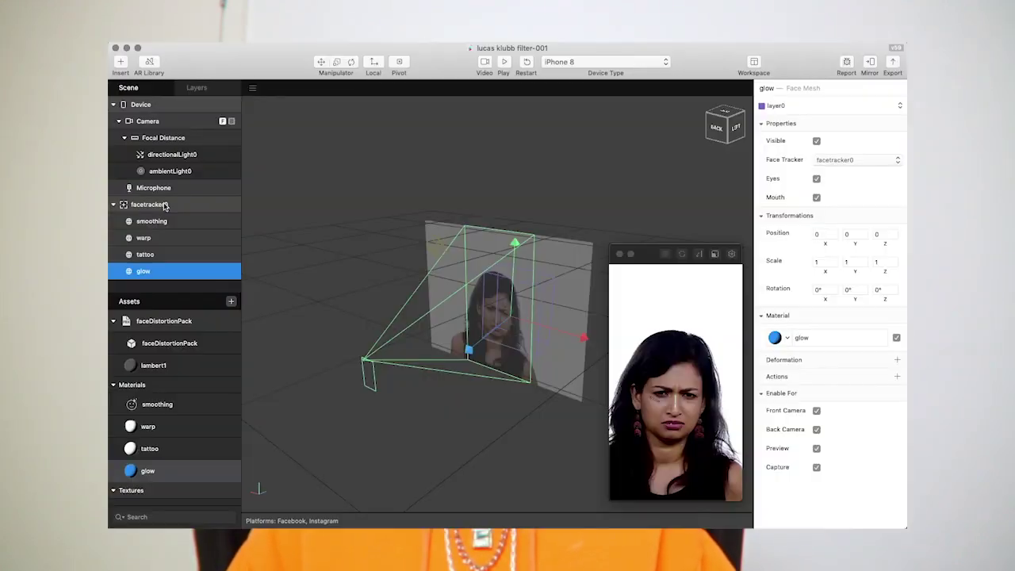
Step: Add the water bottle 3D model under facetracker0 and scale it to 0.03 on X, Y and Z
{"action": "left_click", "coordinate": [162, 204]}
{"action": "right_click", "coordinate": [164, 205]}
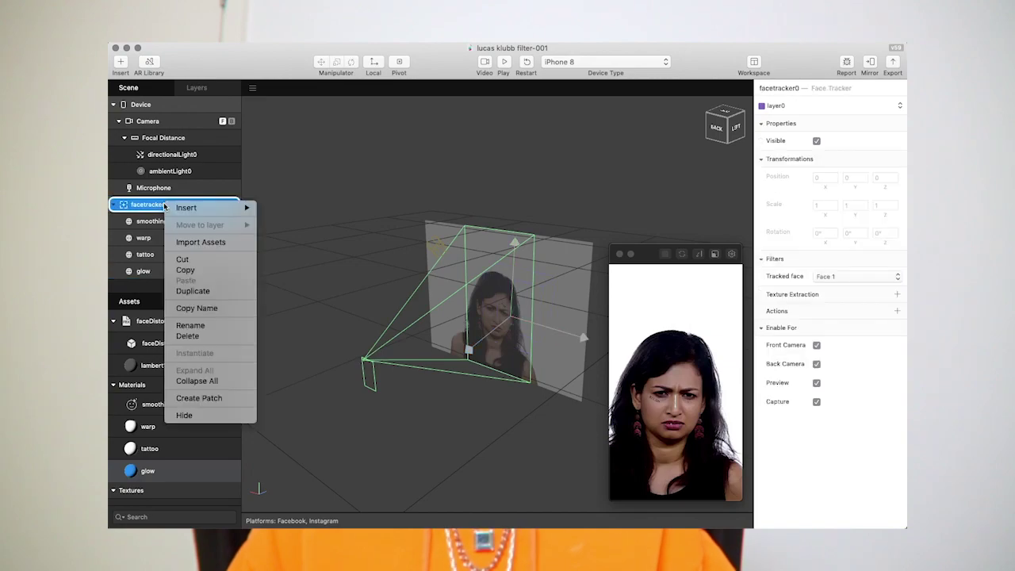
{"action": "mouse_move", "coordinate": [180, 209]}
{"action": "left_click", "coordinate": [293, 253]}
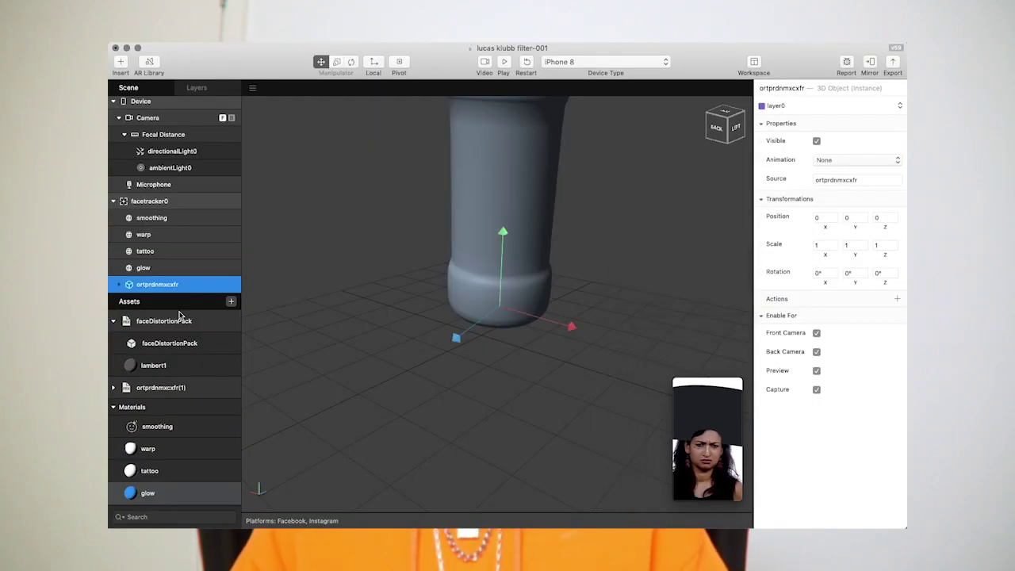
{"action": "left_click", "coordinate": [828, 246]}
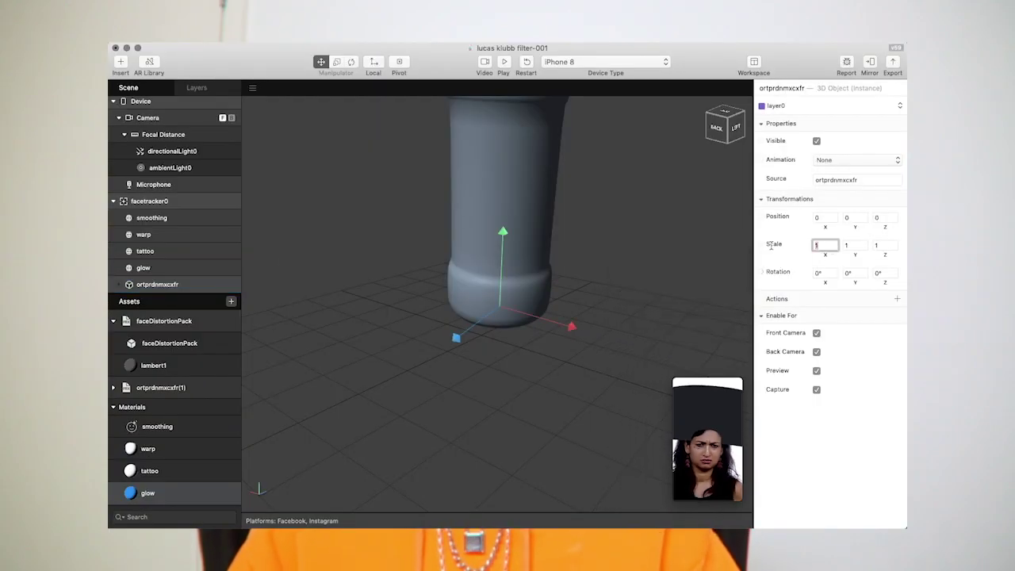
{"action": "type", "text": "0.03"}
{"action": "key", "text": "Return"}
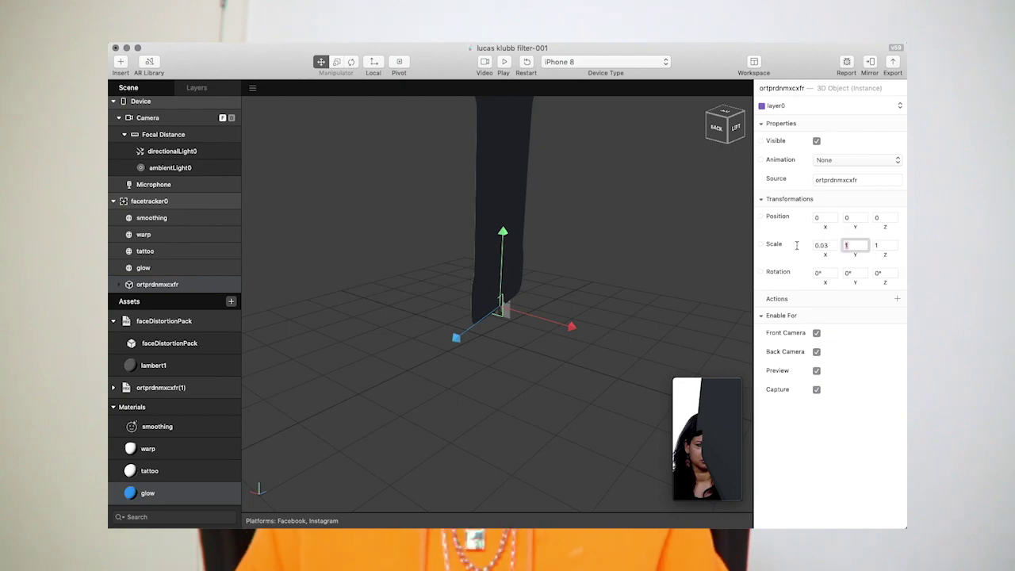
{"action": "type", "text": "0.03"}
{"action": "key", "text": "Return"}
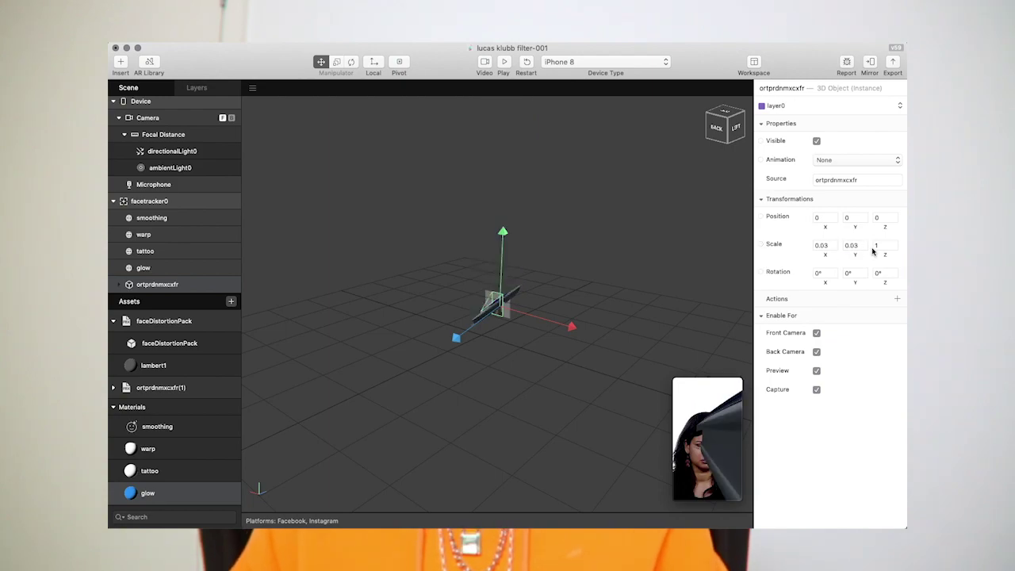
{"action": "type", "text": ".03"}
{"action": "key", "text": "Return"}
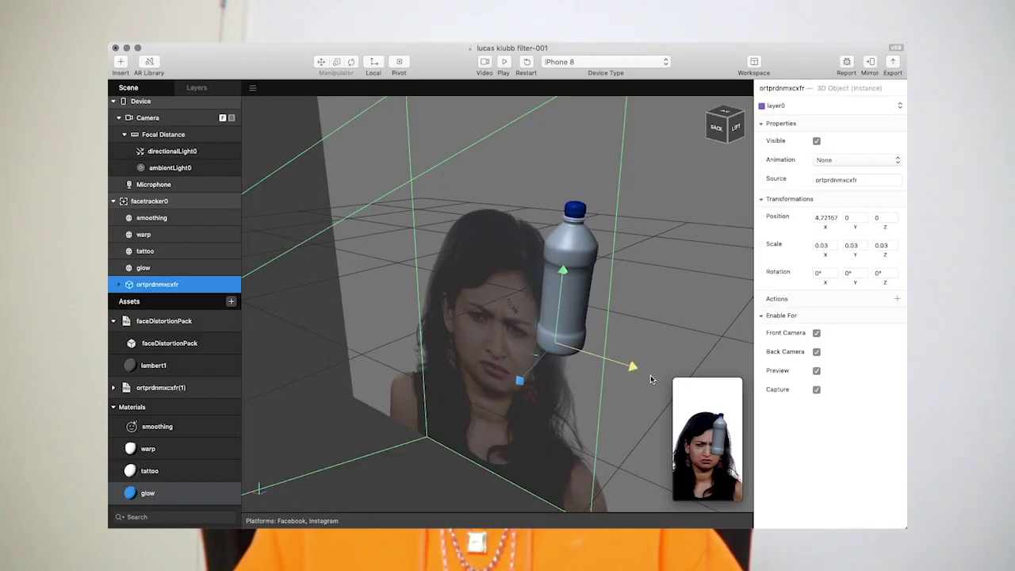
Step: Place the bottle beside the face at 9.2339, -9.2375, -3.2172 and play an enlarged preview
{"action": "left_click_drag", "start_coordinate": [650, 379], "coordinate": [682, 388]}
{"action": "left_click_drag", "start_coordinate": [590, 311], "coordinate": [588, 331]}
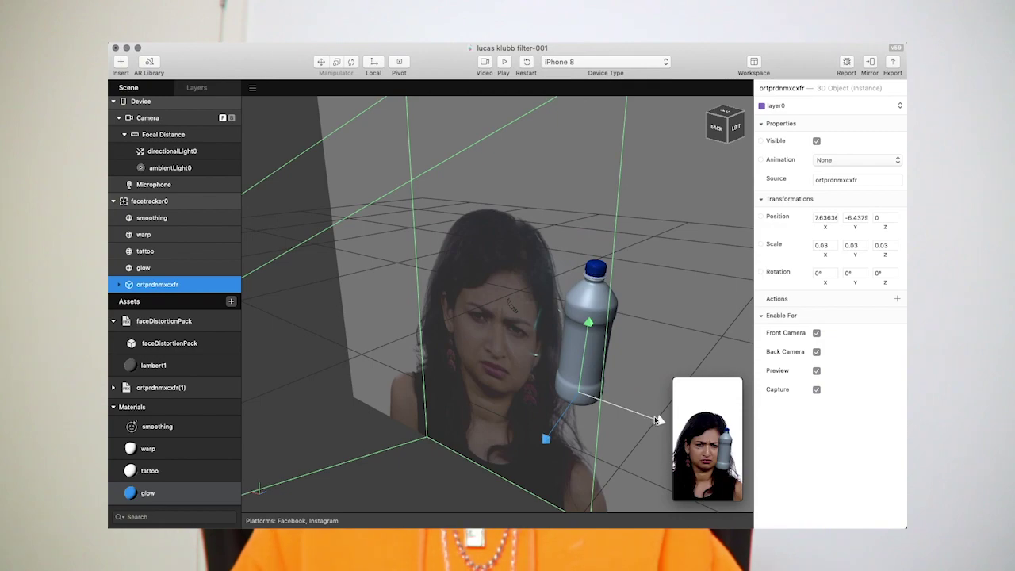
{"action": "left_click_drag", "start_coordinate": [656, 420], "coordinate": [663, 427]}
{"action": "left_click_drag", "start_coordinate": [600, 346], "coordinate": [602, 367]}
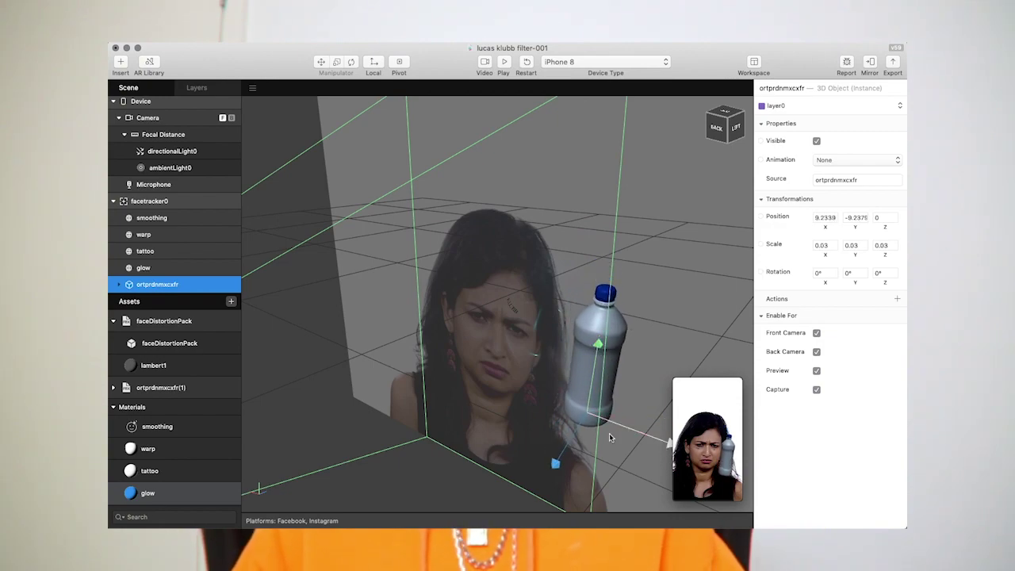
{"action": "left_click_drag", "start_coordinate": [554, 467], "coordinate": [562, 446]}
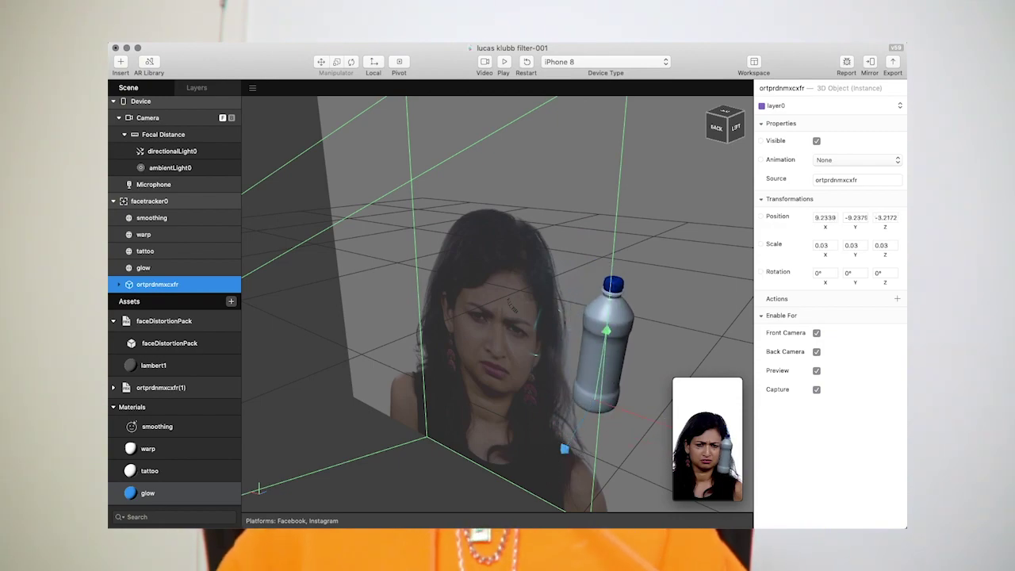
{"action": "left_click", "coordinate": [503, 63]}
{"action": "left_click", "coordinate": [718, 411]}
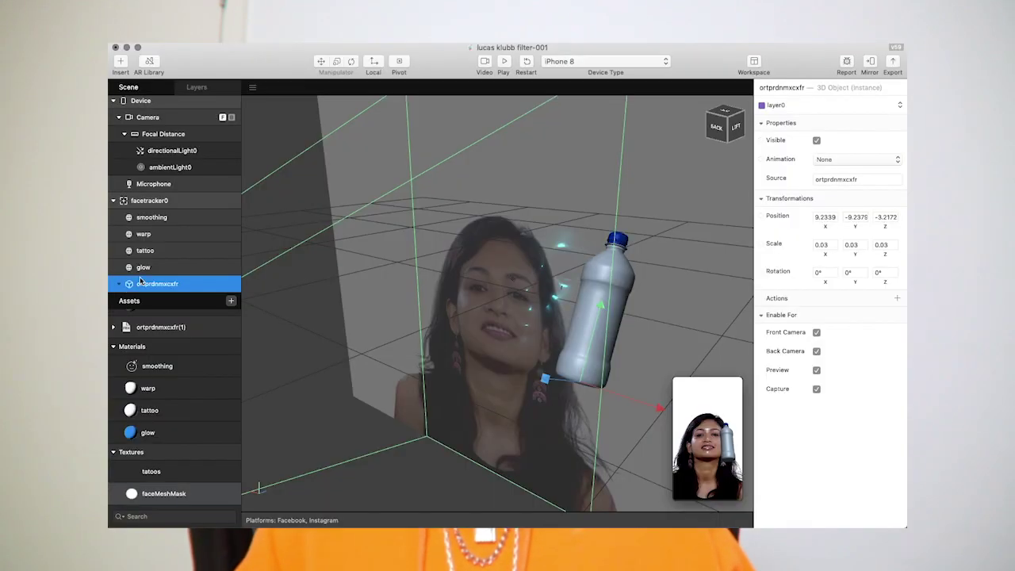
Step: Identify the bottle's parts and open the Blue material on the Cylinder.002 cap
{"action": "left_click", "coordinate": [119, 283]}
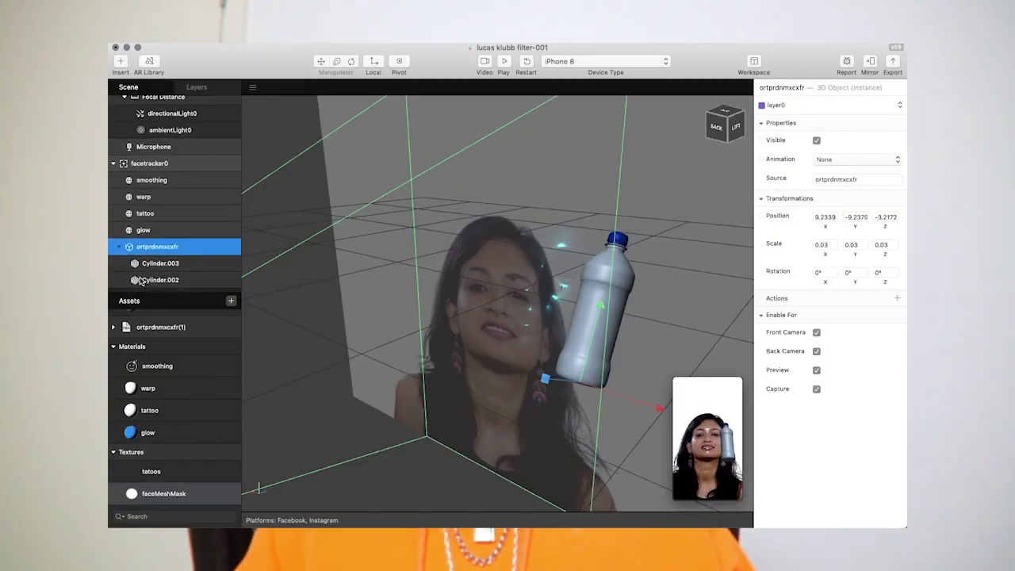
{"action": "left_click", "coordinate": [156, 271]}
{"action": "left_click", "coordinate": [816, 141]}
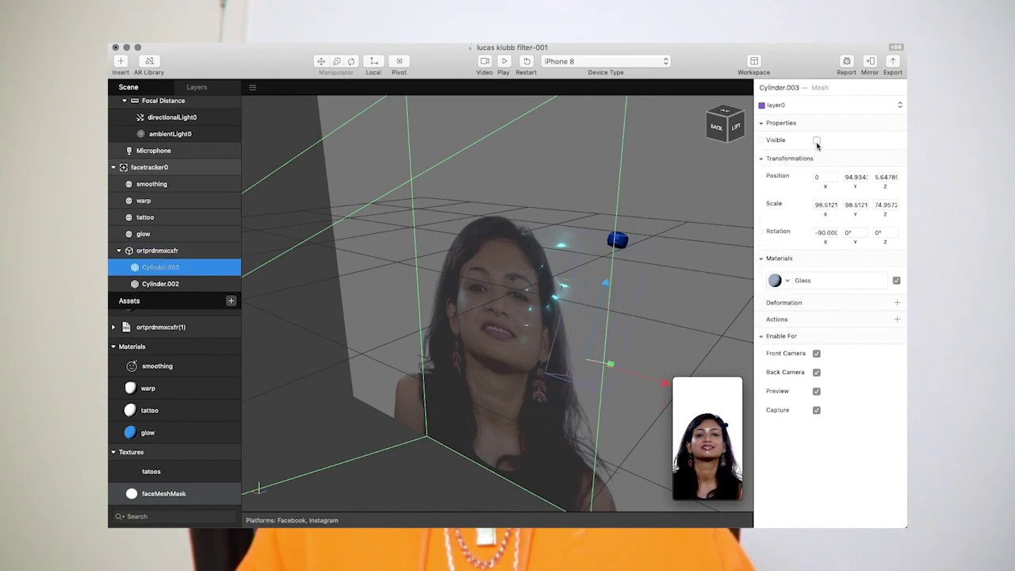
{"action": "left_click", "coordinate": [817, 141]}
{"action": "left_click", "coordinate": [197, 285]}
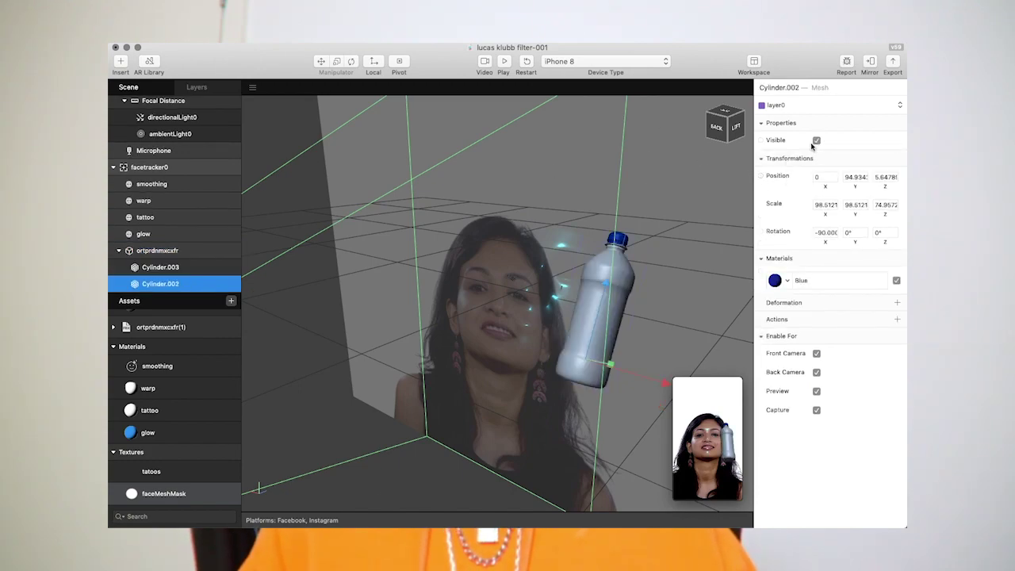
{"action": "left_click", "coordinate": [802, 283]}
{"action": "left_click", "coordinate": [224, 371]}
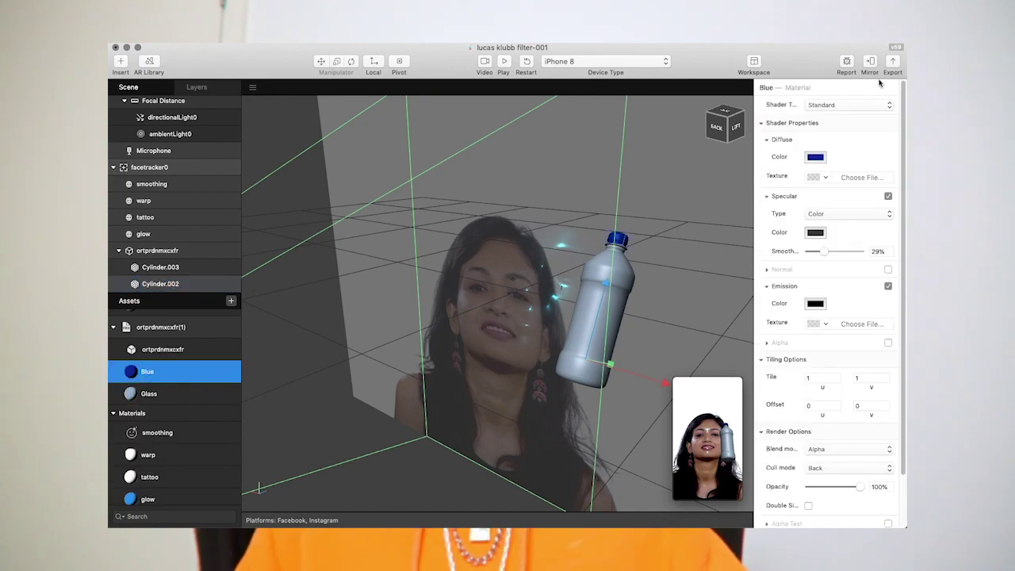
Step: Make the cap's Blue material Physically-Based with a light blue Albedo colour
{"action": "left_click", "coordinate": [882, 106]}
{"action": "left_click", "coordinate": [882, 115]}
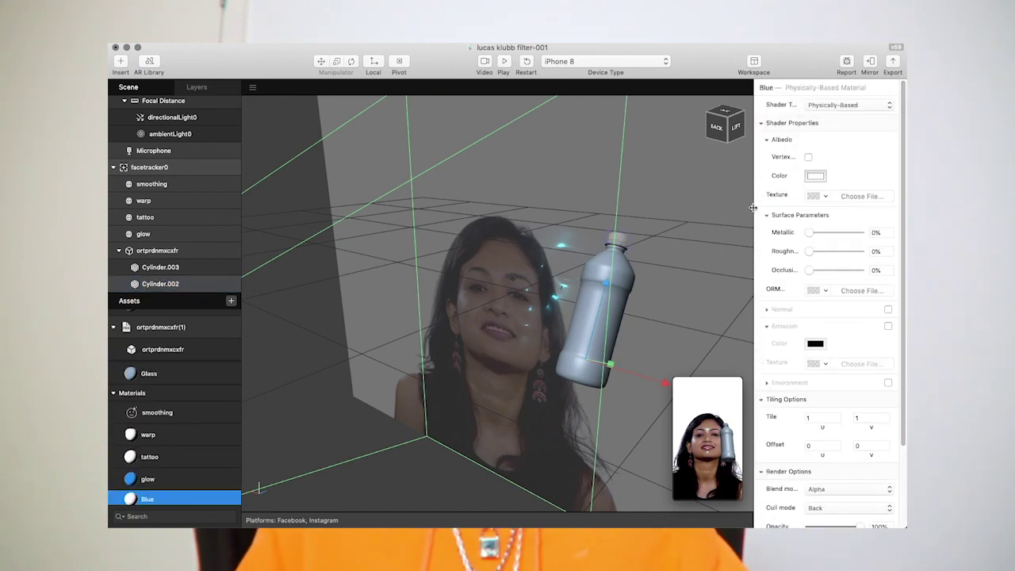
{"action": "left_click", "coordinate": [814, 176]}
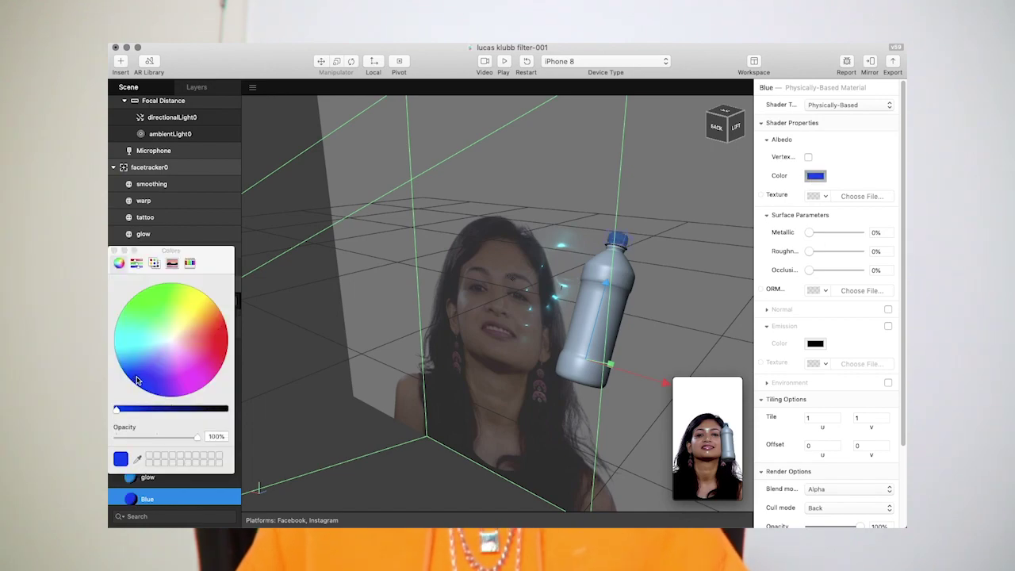
{"action": "left_click", "coordinate": [814, 176]}
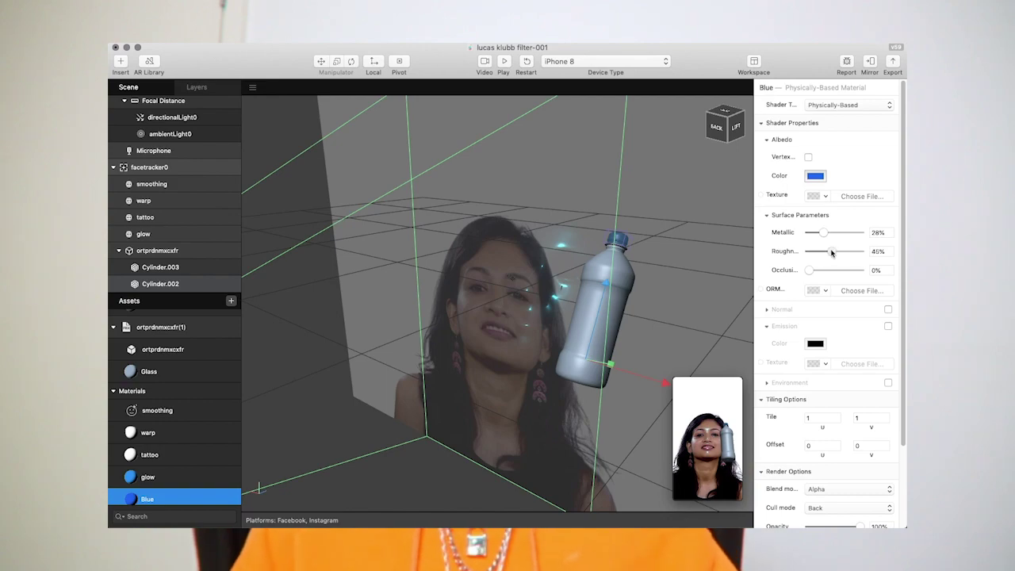
{"action": "left_click", "coordinate": [815, 177]}
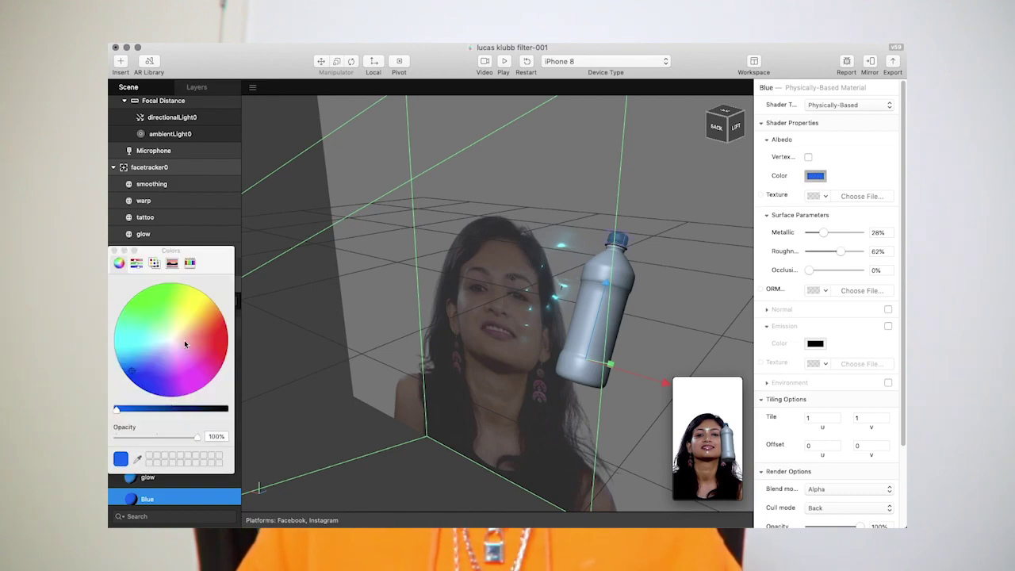
{"action": "left_click", "coordinate": [114, 251]}
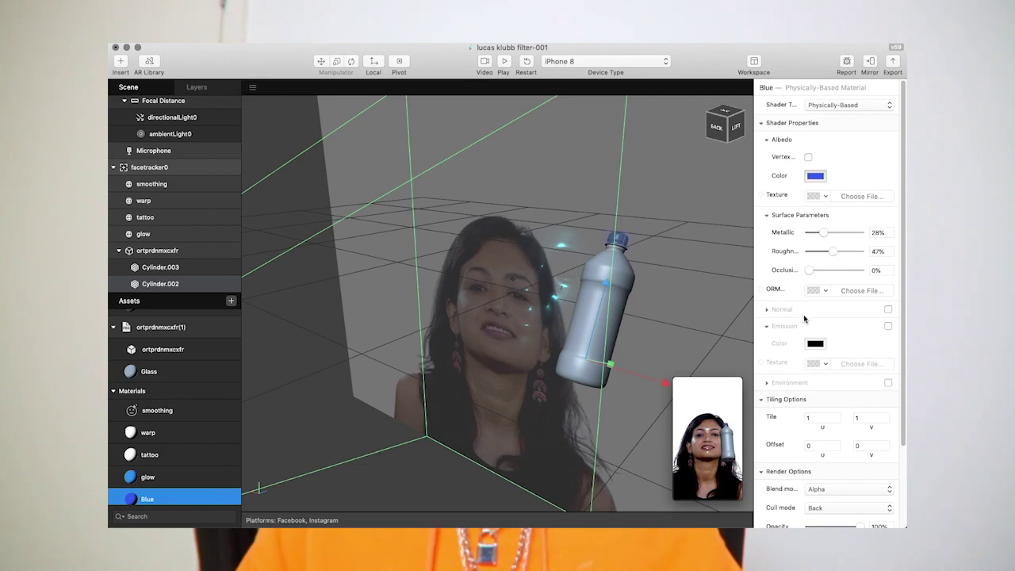
{"action": "scroll", "coordinate": [698, 281], "scroll_direction": "up", "scroll_amount": 3}
{"action": "left_click", "coordinate": [698, 281]}
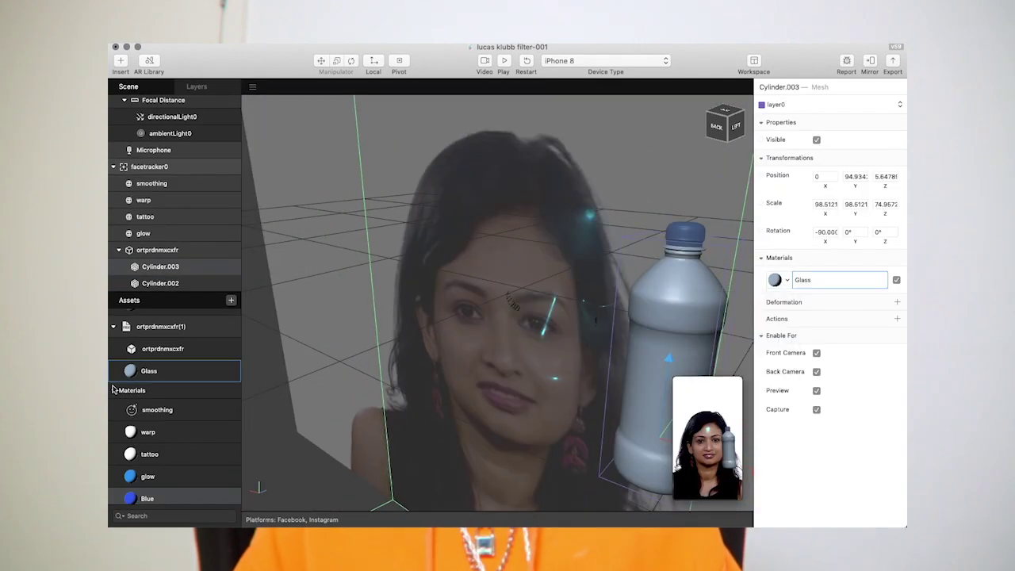
Step: Keep the Glass material on Physically-Based shading, raise its metallic and adjust its albedo colour
{"action": "left_click", "coordinate": [126, 372]}
{"action": "left_click", "coordinate": [848, 104]}
{"action": "left_click", "coordinate": [840, 104]}
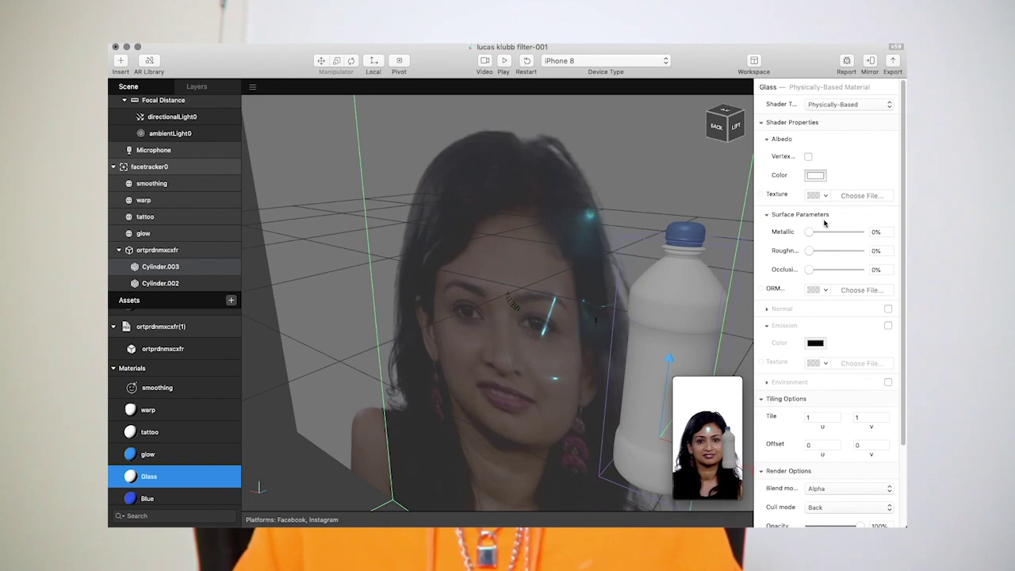
{"action": "left_click_drag", "start_coordinate": [809, 232], "coordinate": [835, 233]}
{"action": "left_click", "coordinate": [815, 176]}
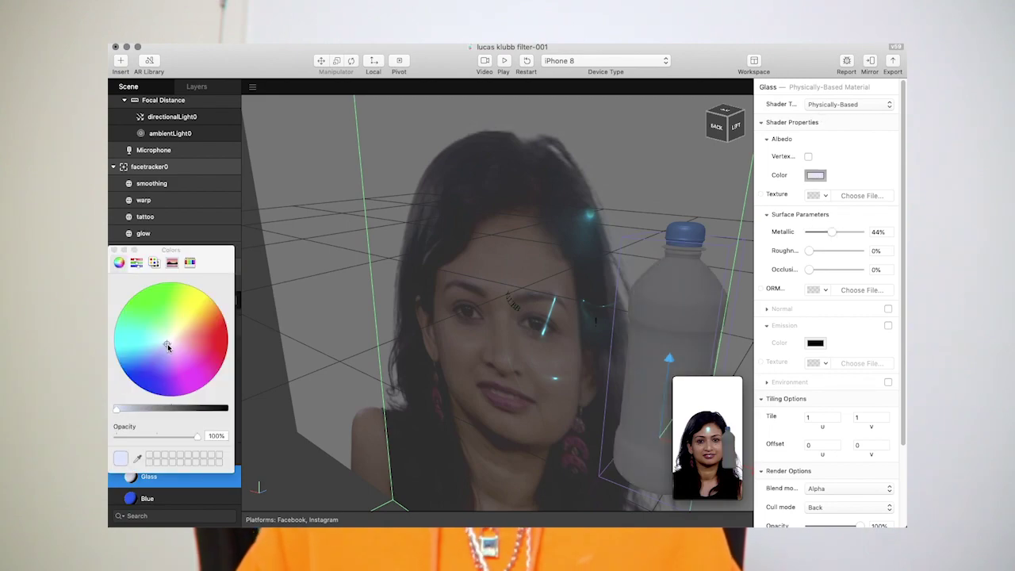
{"action": "left_click", "coordinate": [115, 249]}
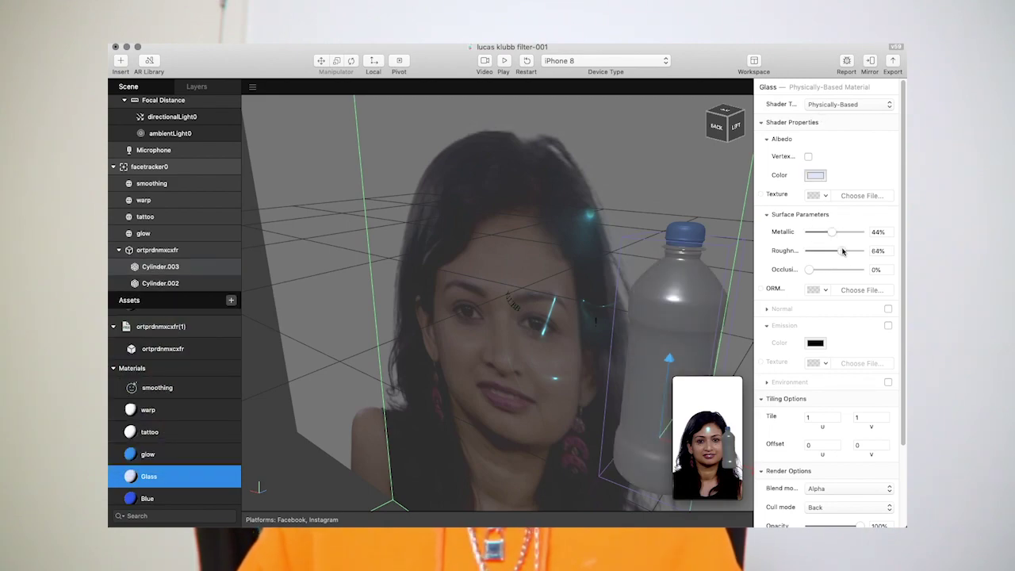
Step: Give Glass Add blending, 60% metallic and 47% roughness, then view the filter in a floating preview
{"action": "left_click", "coordinate": [828, 487]}
{"action": "left_click", "coordinate": [826, 485]}
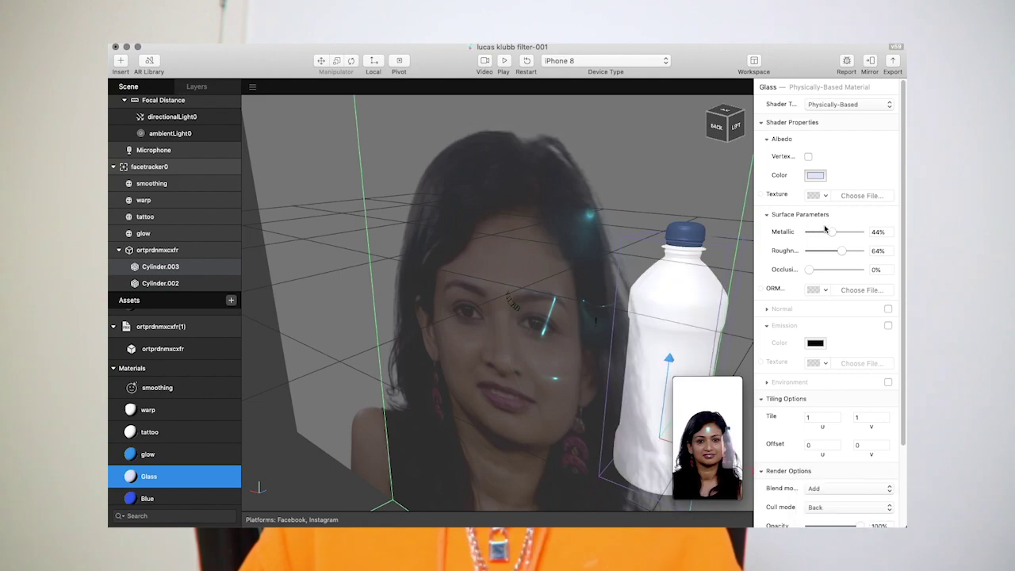
{"action": "mouse_move", "coordinate": [824, 230]}
{"action": "left_mouse_down"}
{"action": "mouse_move", "coordinate": [840, 231]}
{"action": "mouse_move", "coordinate": [833, 252]}
{"action": "left_mouse_up"}
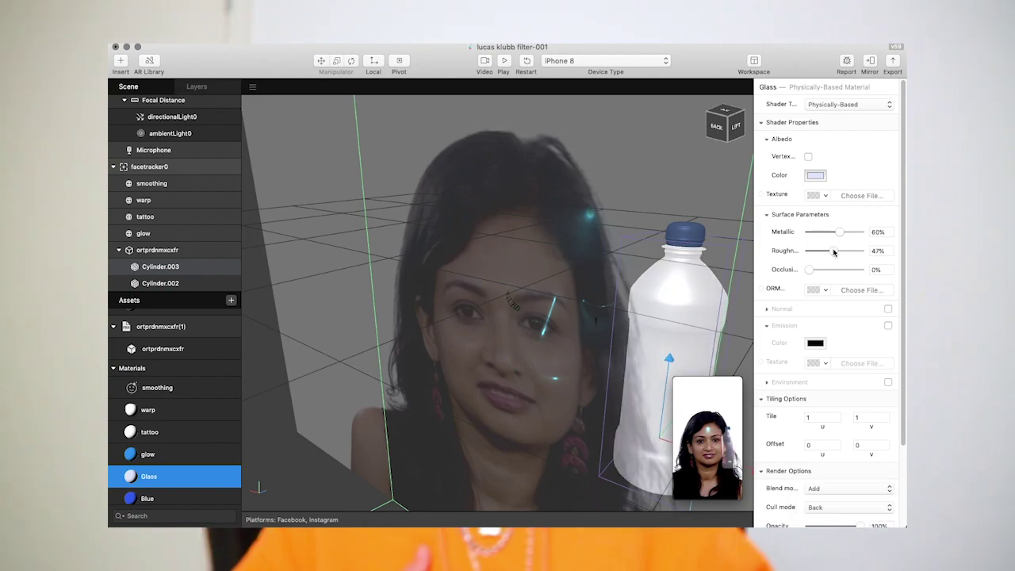
{"action": "left_click", "coordinate": [714, 409]}
{"action": "left_click", "coordinate": [541, 47]}
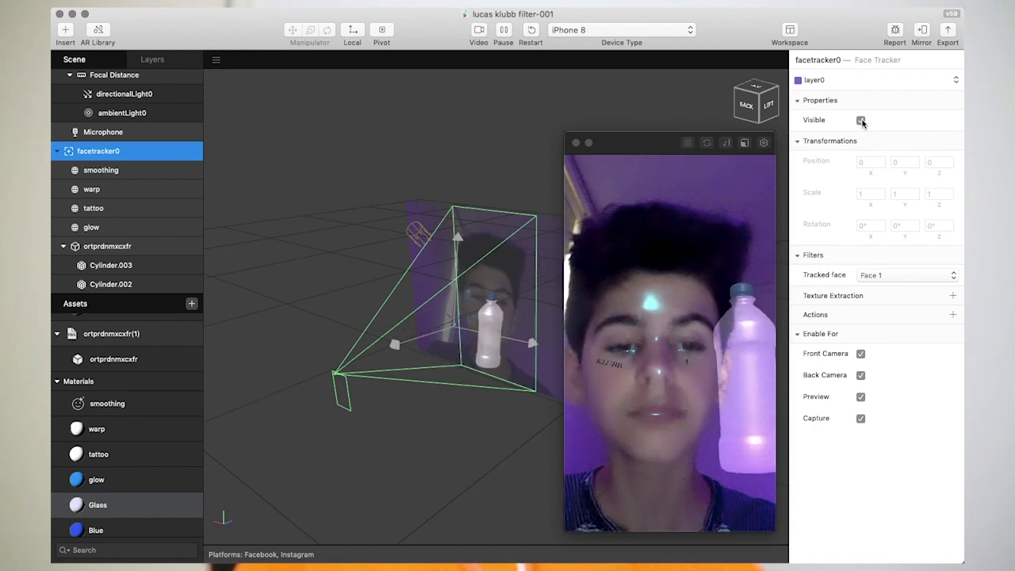
{"action": "left_click", "coordinate": [861, 120]}
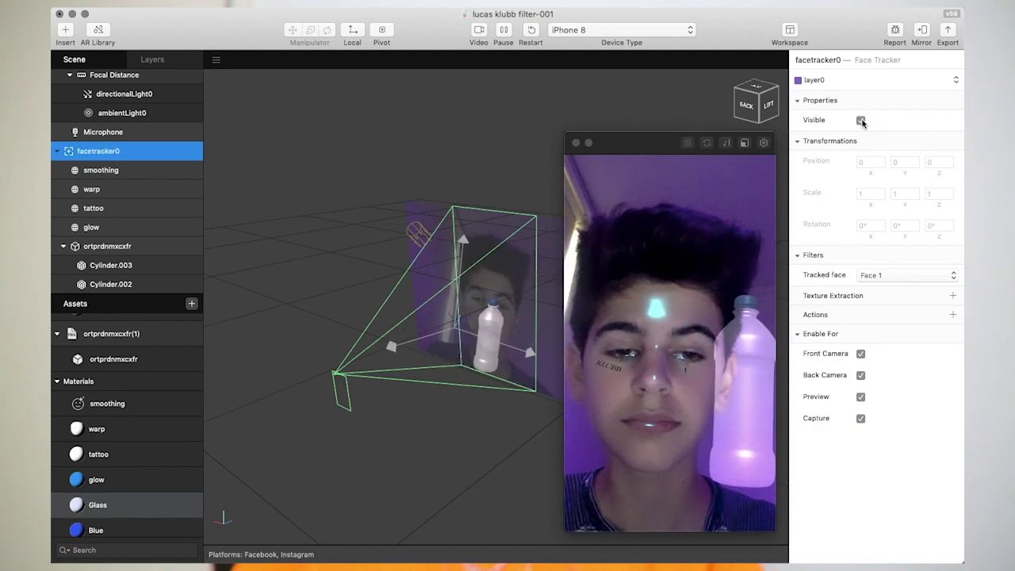
{"action": "left_click", "coordinate": [861, 121]}
{"action": "left_click", "coordinate": [861, 121]}
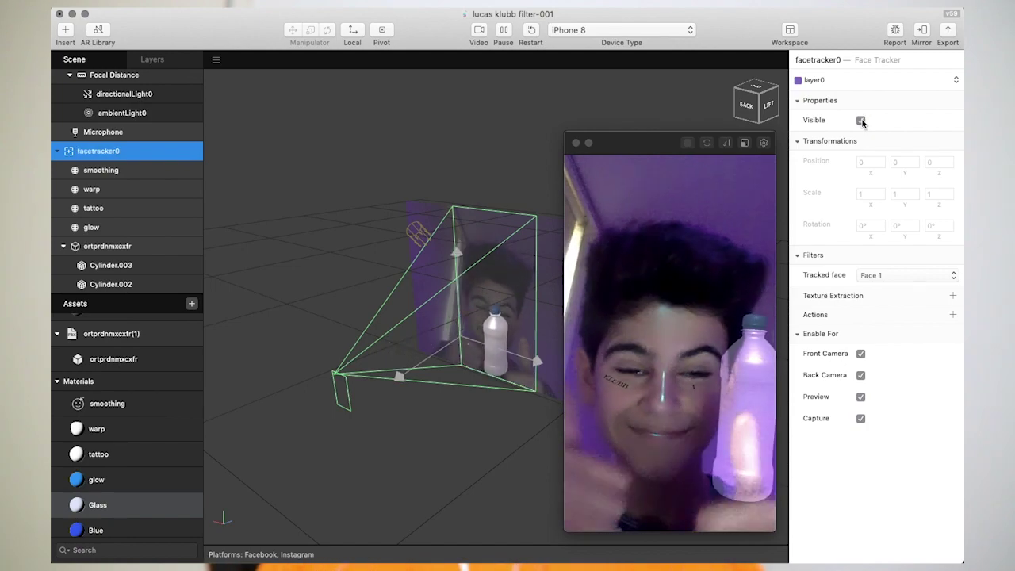